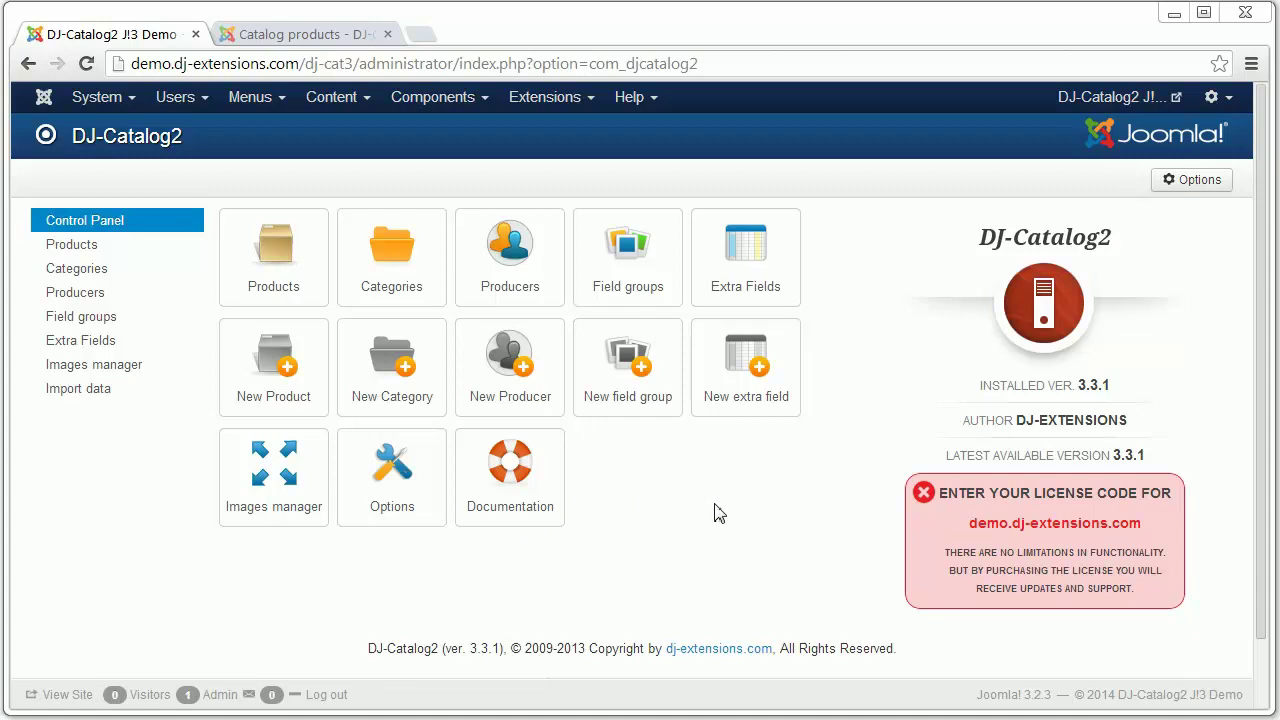
- Open the DJ-Catalog2 options and show the Registered group's permissions
click(1200, 181)
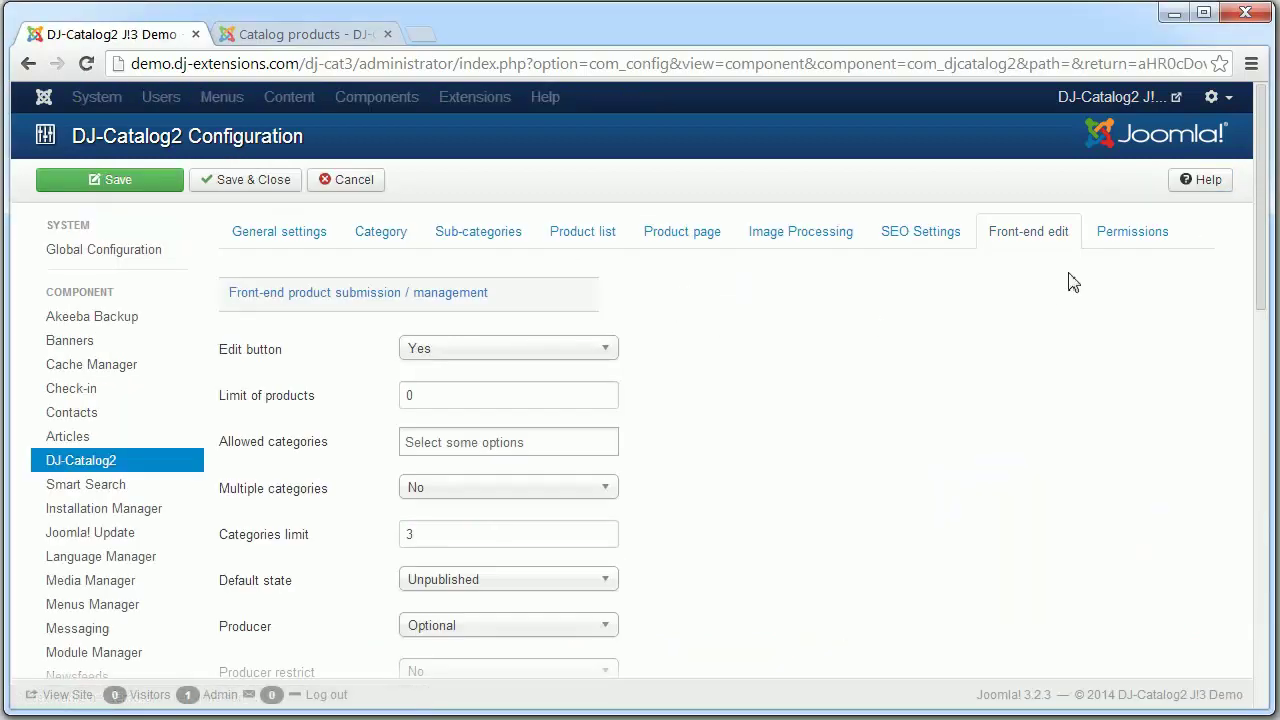
click(1130, 236)
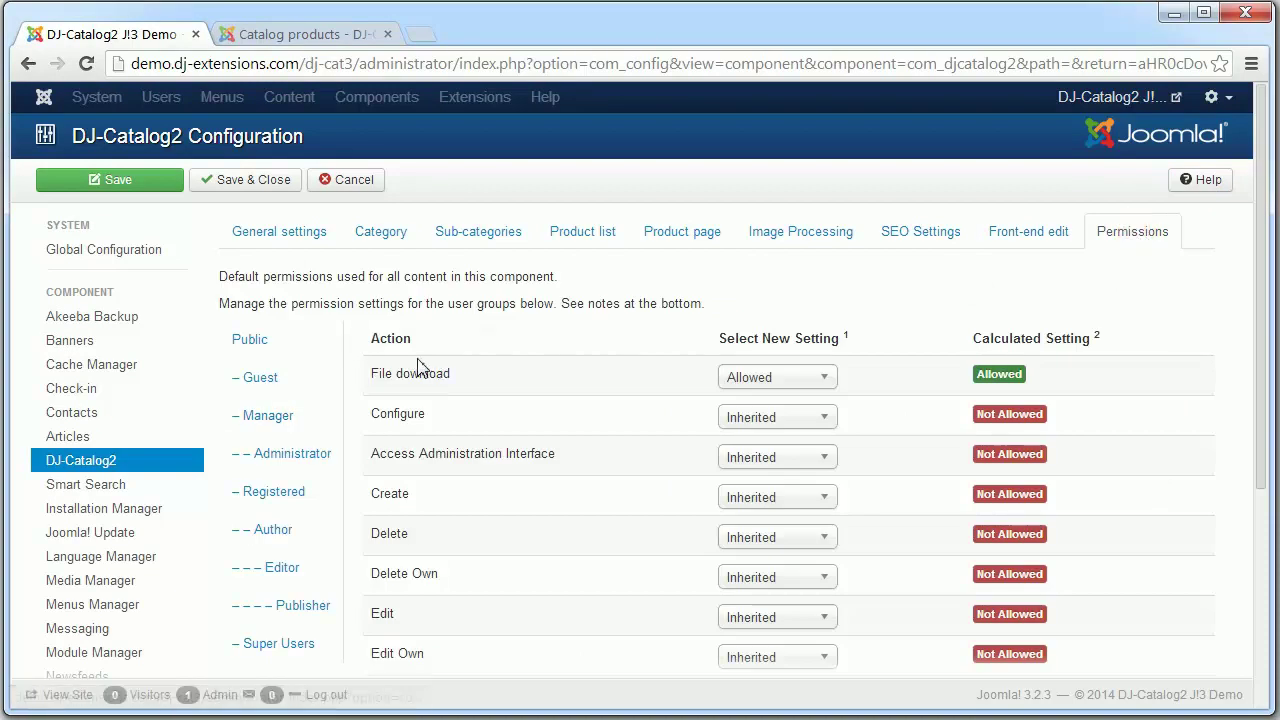
click(295, 491)
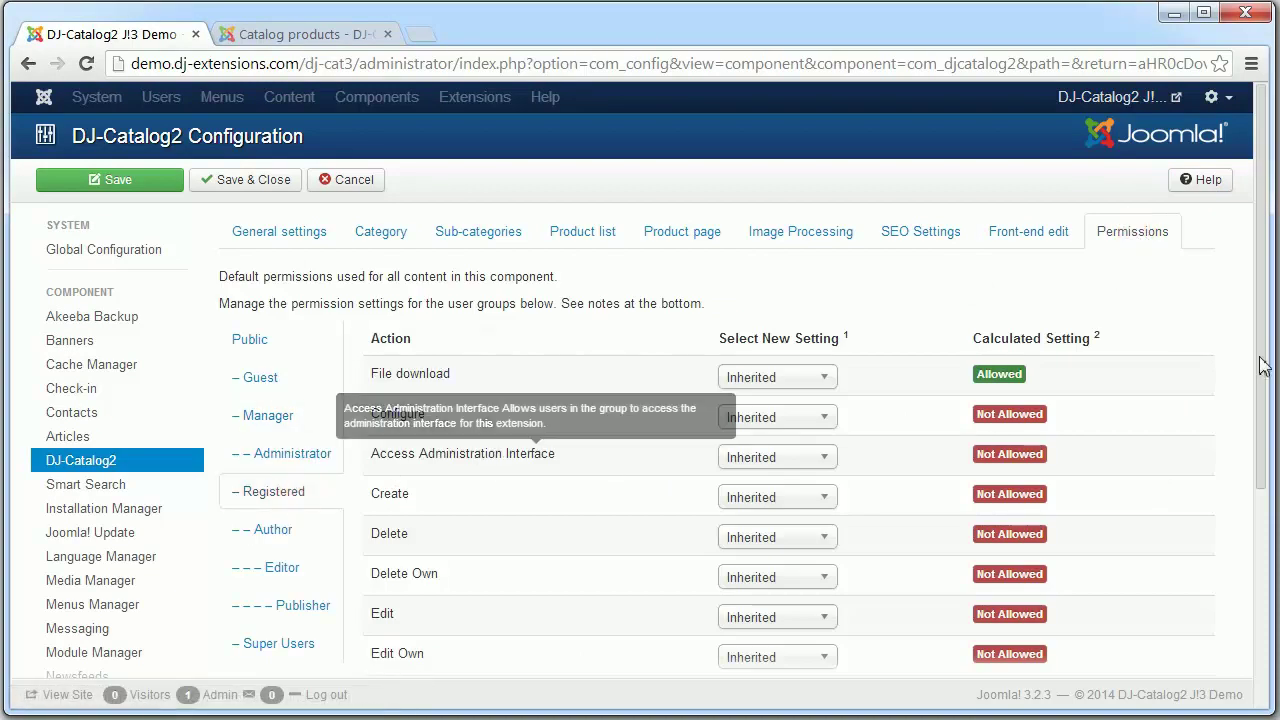
scroll(1262, 245, down, 2)
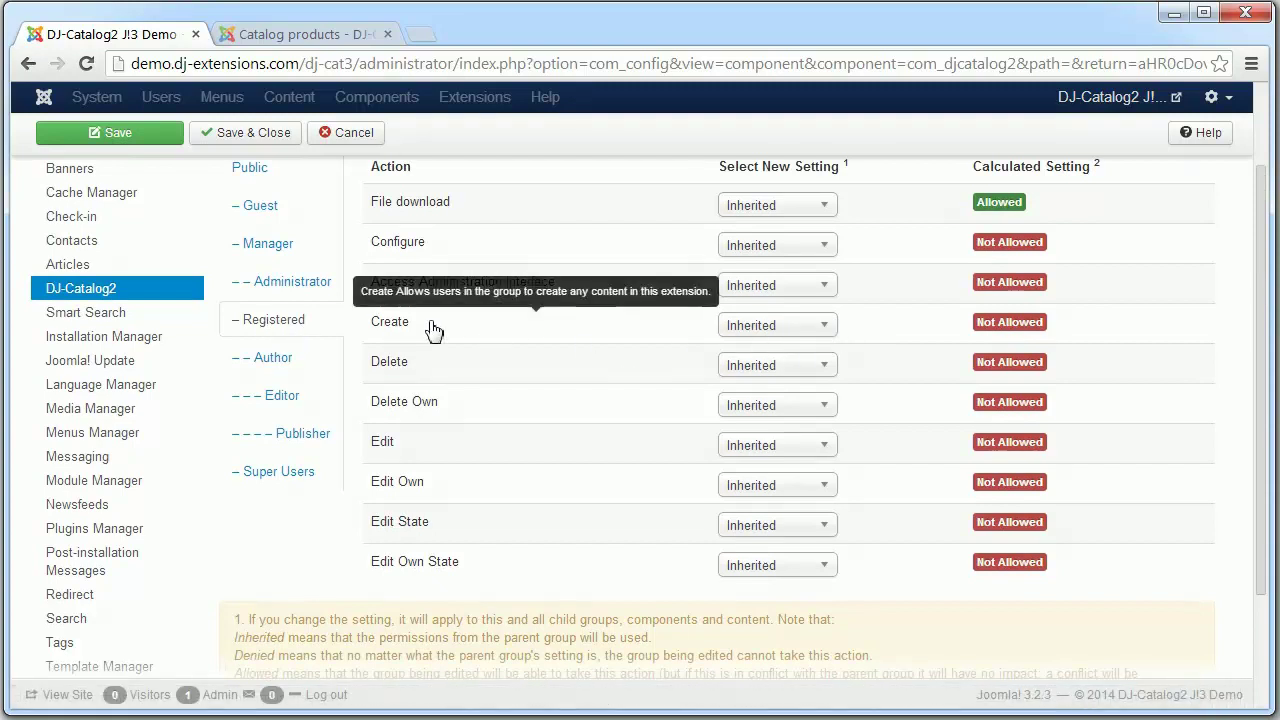
- For Registered, set Create to Allowed, Delete to Denied and Delete Own to Allowed
click(806, 328)
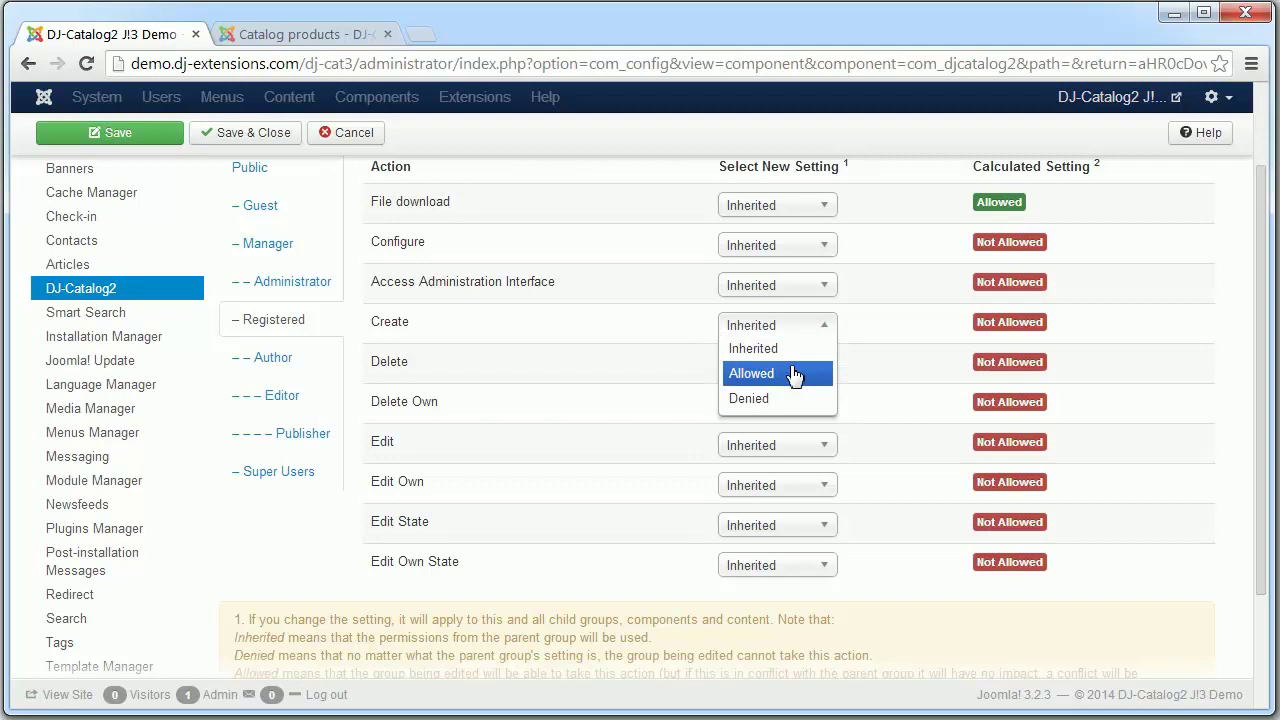
click(793, 374)
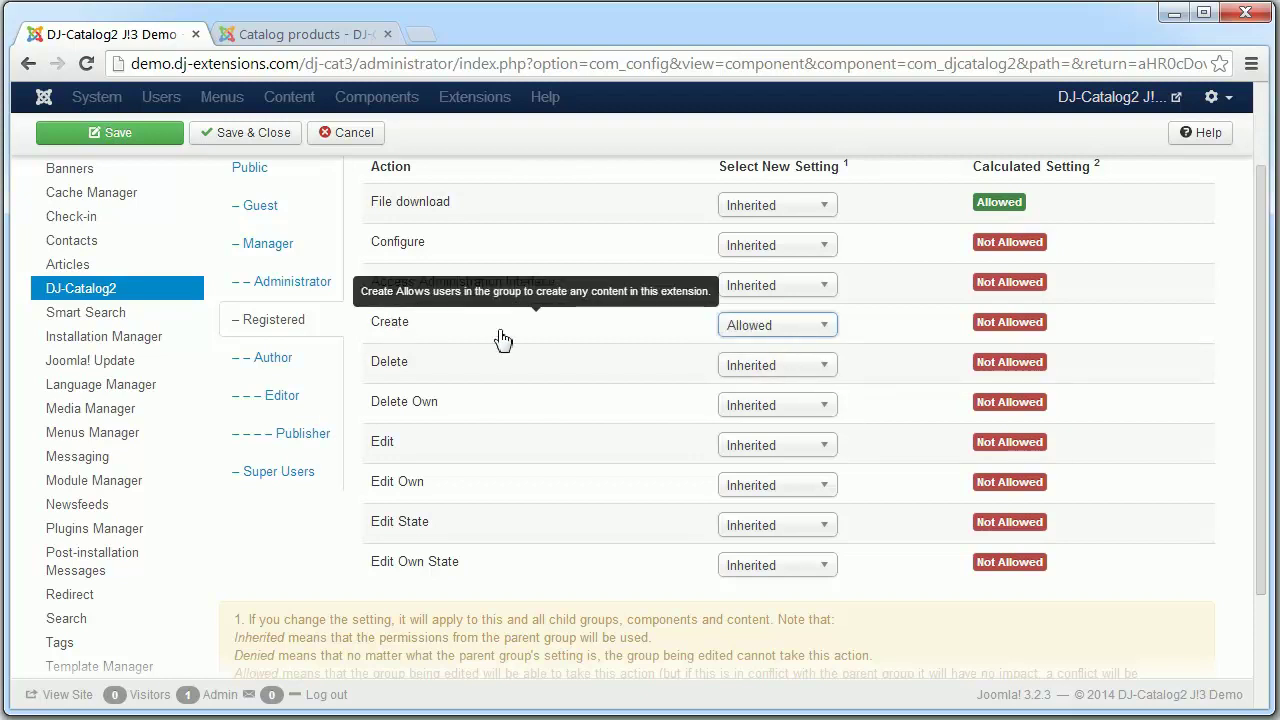
click(794, 372)
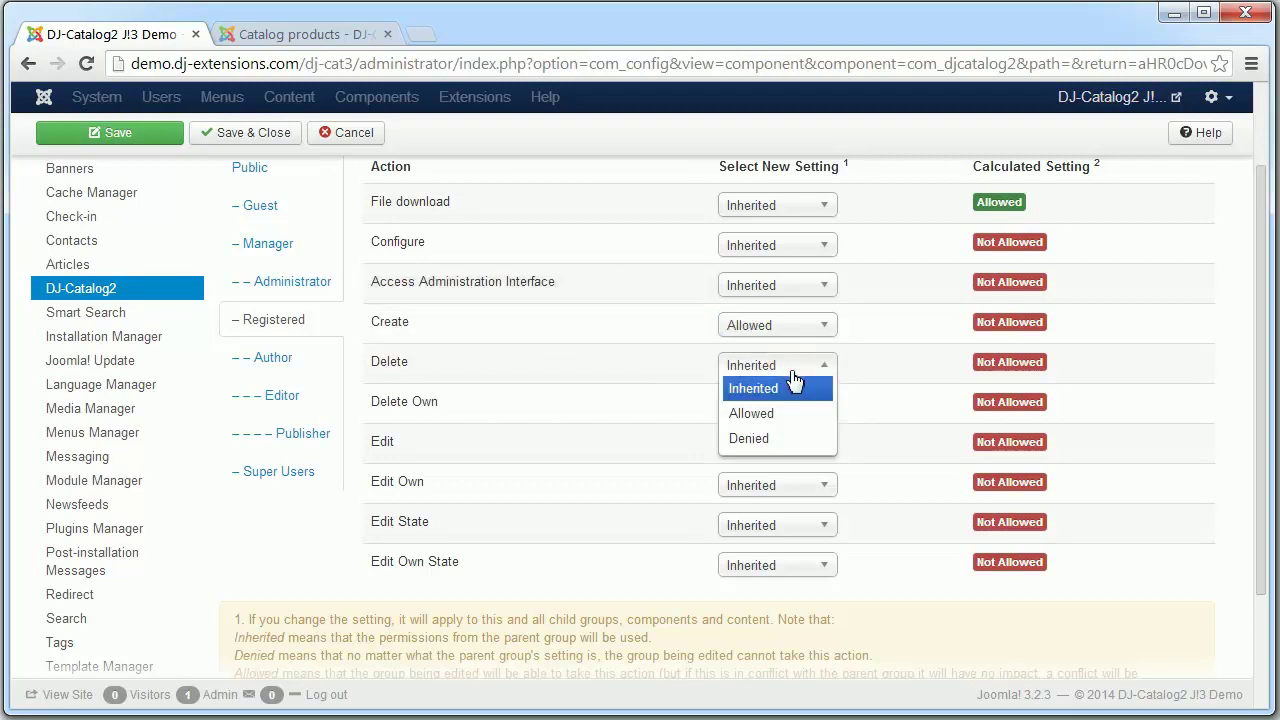
click(748, 438)
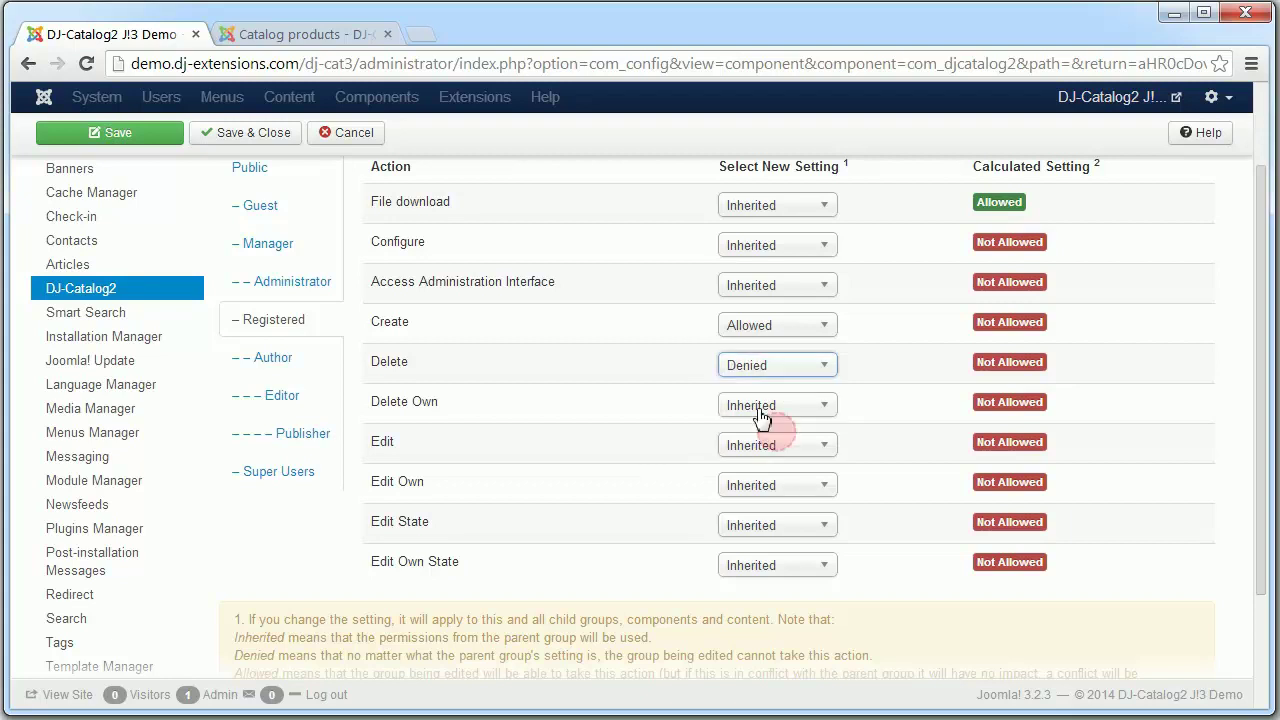
mouse_move(400, 372)
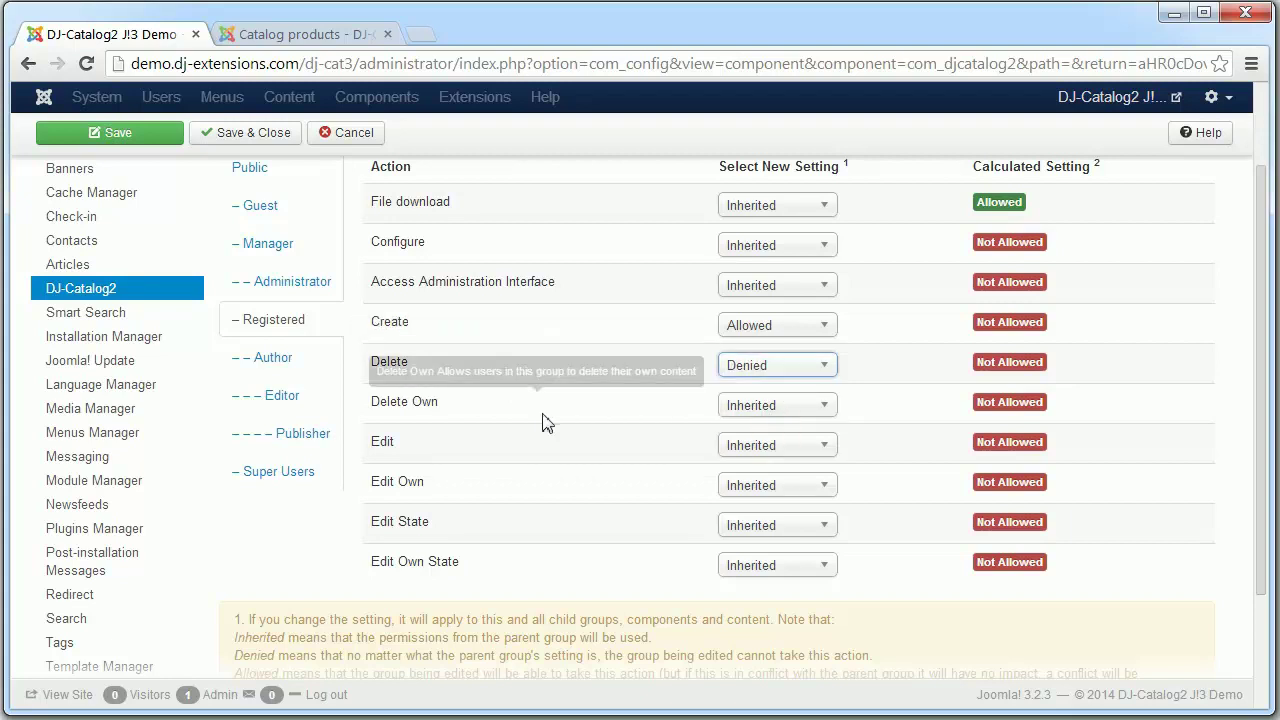
mouse_move(398, 405)
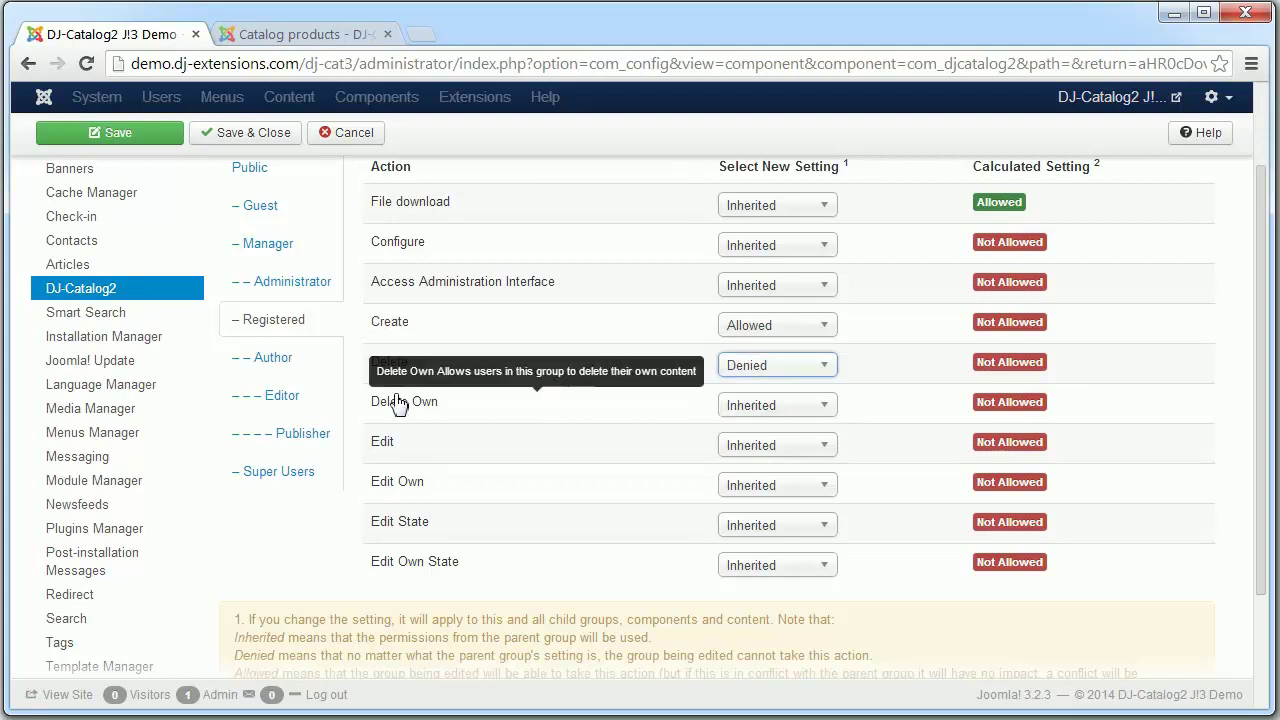
click(752, 406)
click(752, 452)
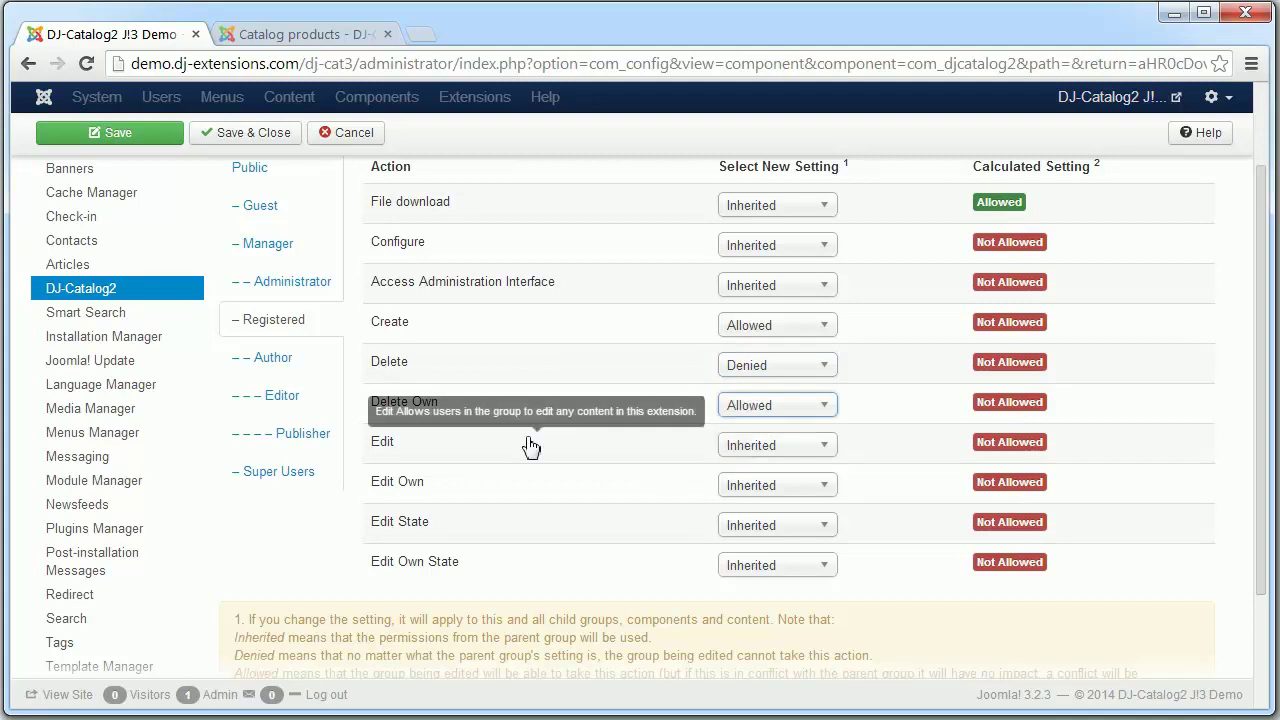
- Deny Edit and Edit State, allow Edit Own and Edit Own State, then save
click(777, 445)
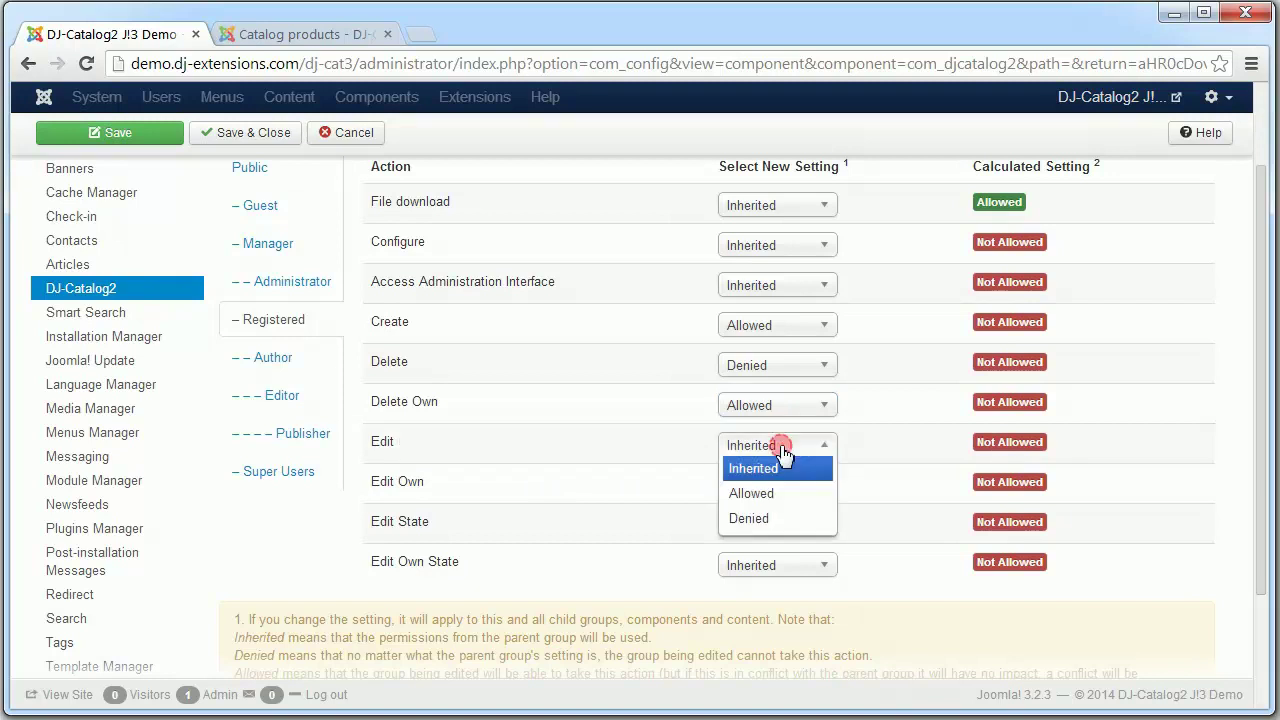
click(790, 515)
click(779, 488)
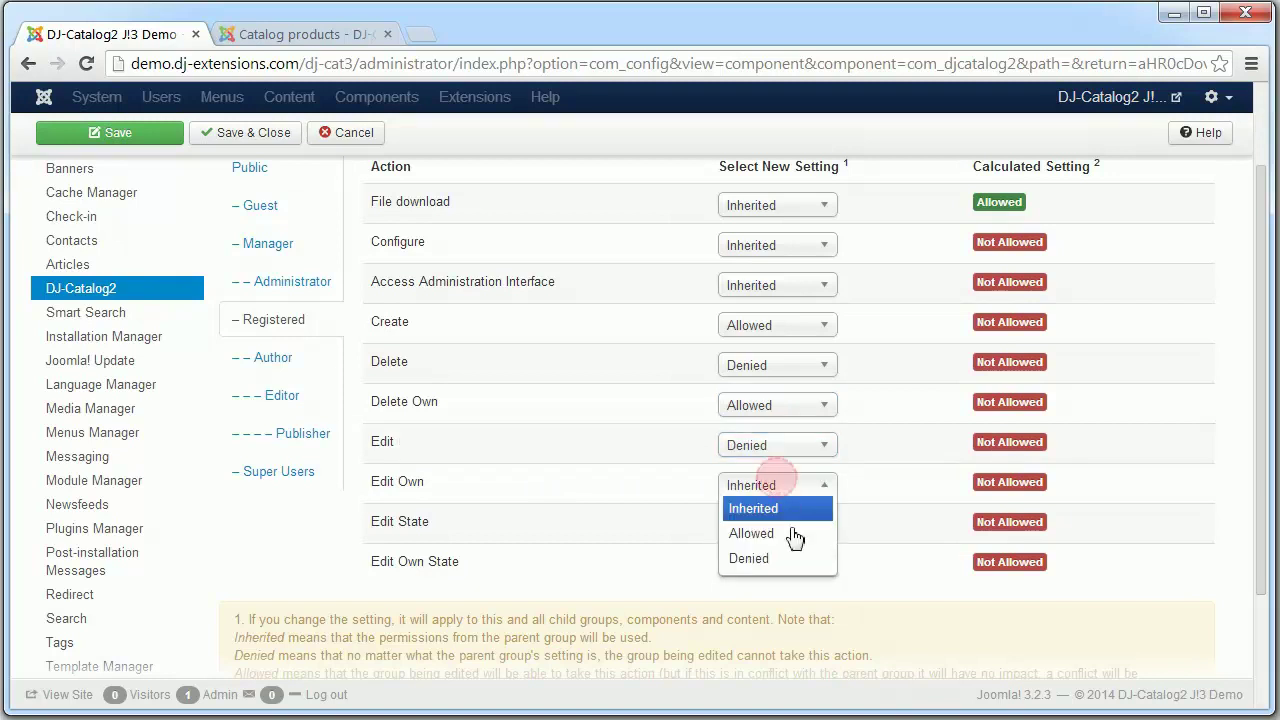
click(792, 534)
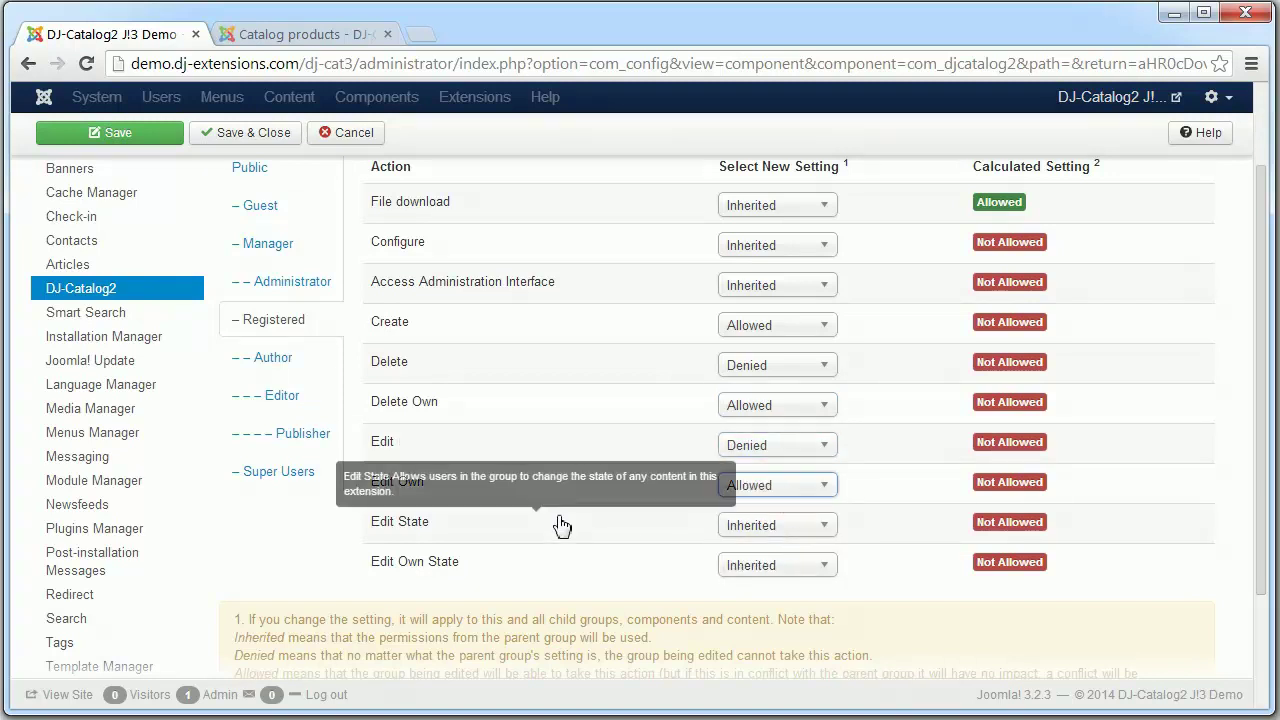
click(770, 526)
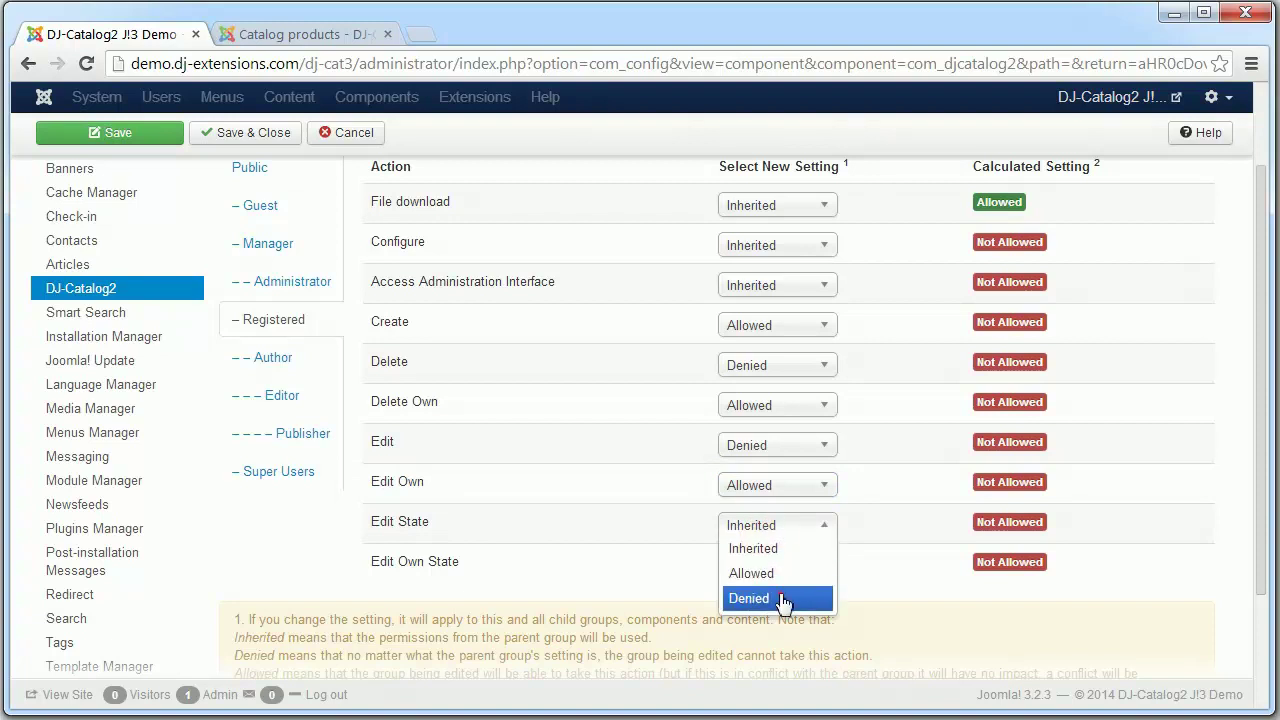
click(787, 597)
click(777, 565)
click(786, 612)
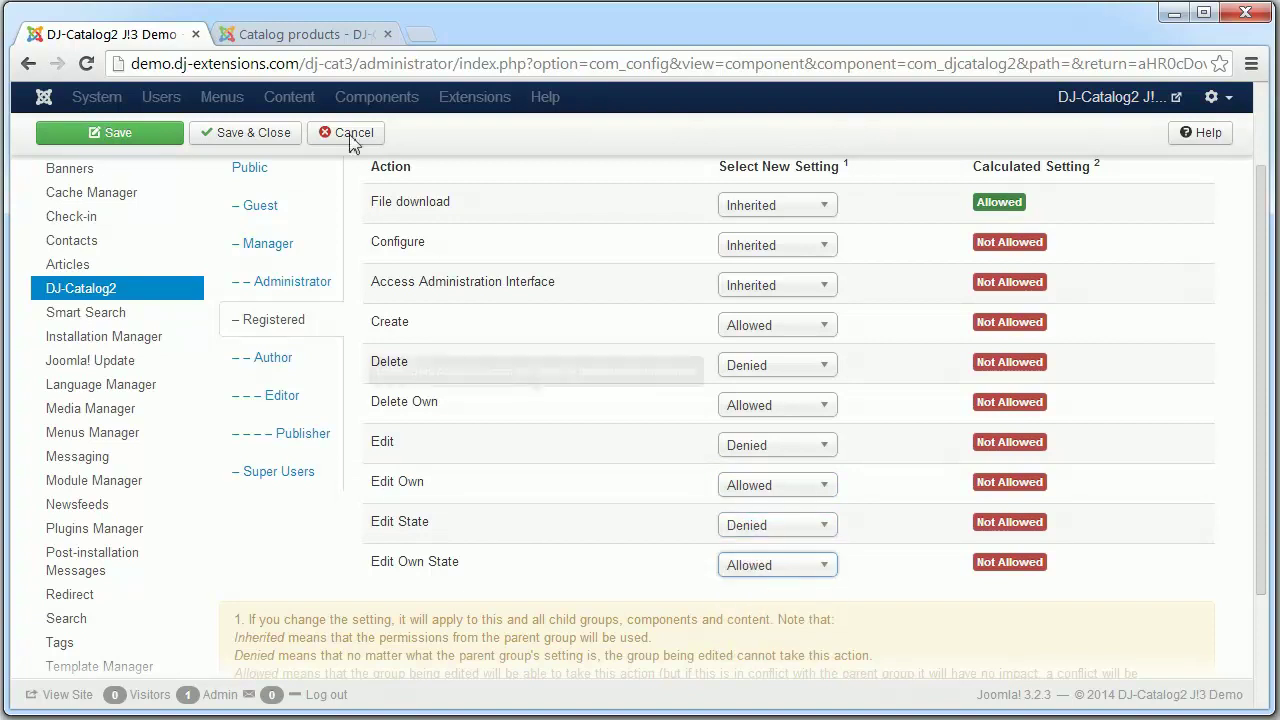
click(135, 140)
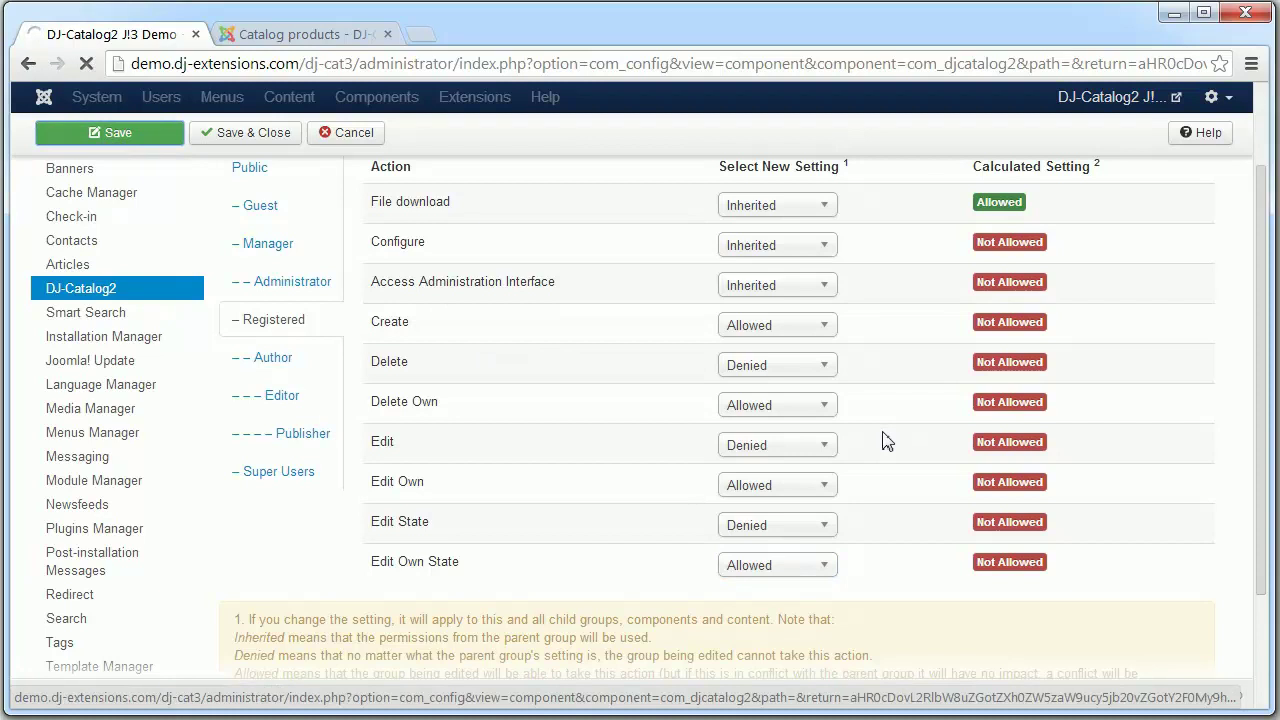
- Check that Registered's Calculated Setting shows Allowed for Create, Delete Own, Edit Own and Edit Own State
scroll(1065, 366, down, 4)
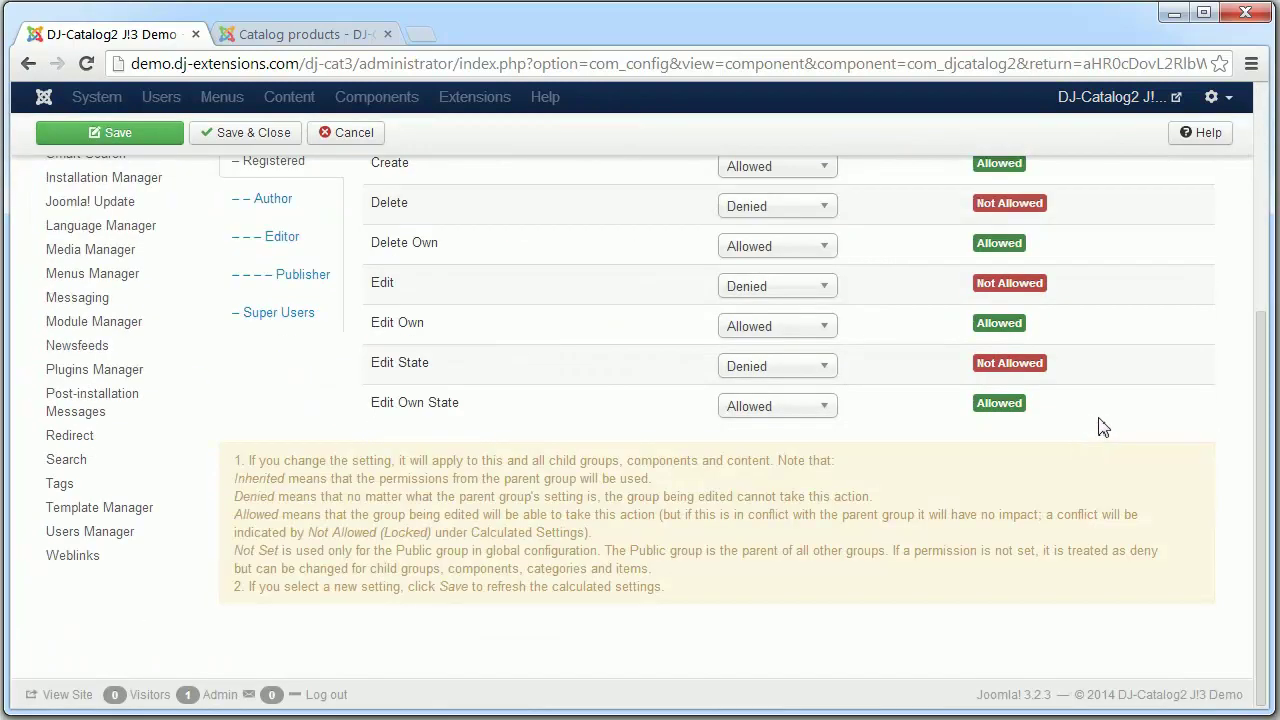
scroll(1174, 406, up, 2)
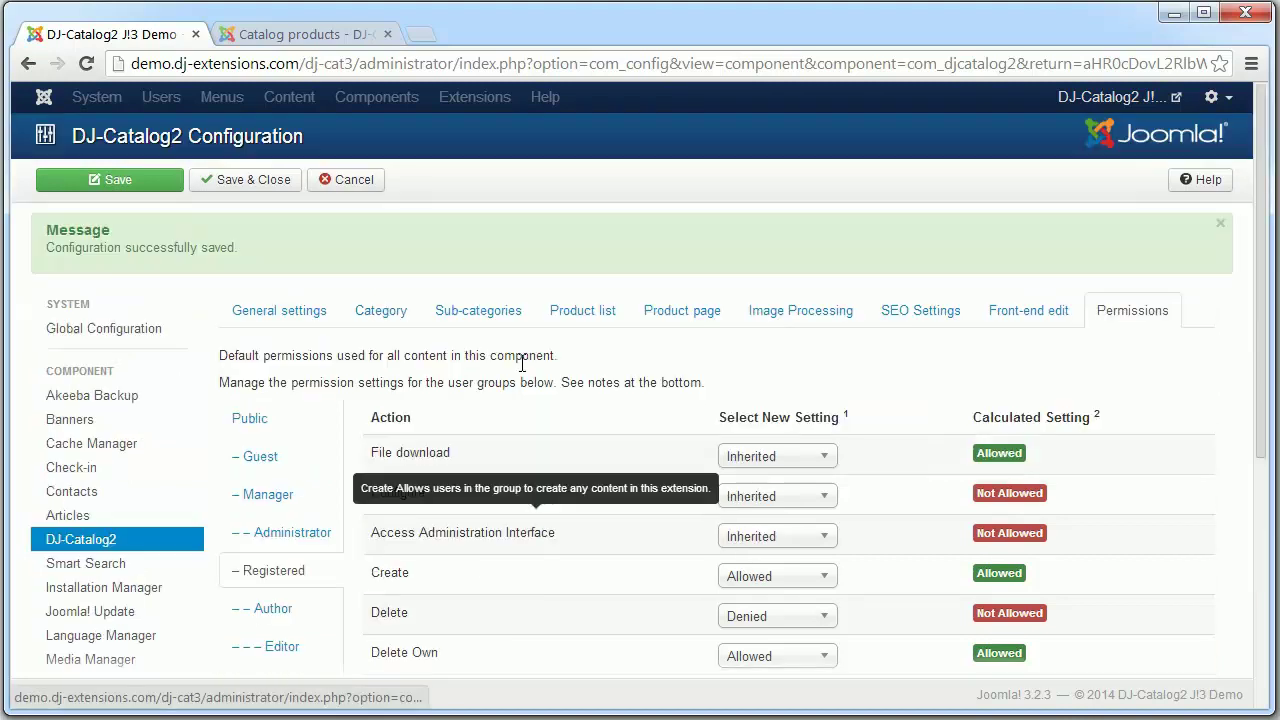
- Review the Front-end edit options: Edit button Yes, product limit 0, categories limit 3, default Unpublished
click(1054, 318)
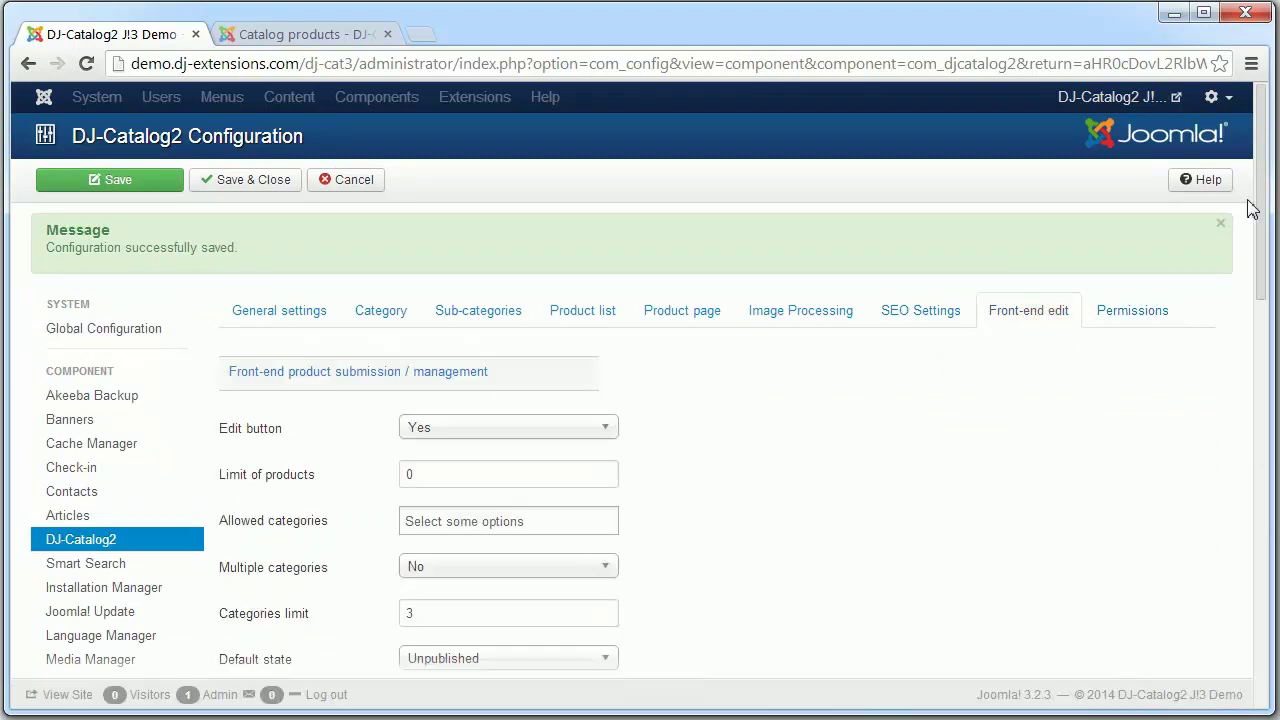
drag(1263, 203, 1268, 253)
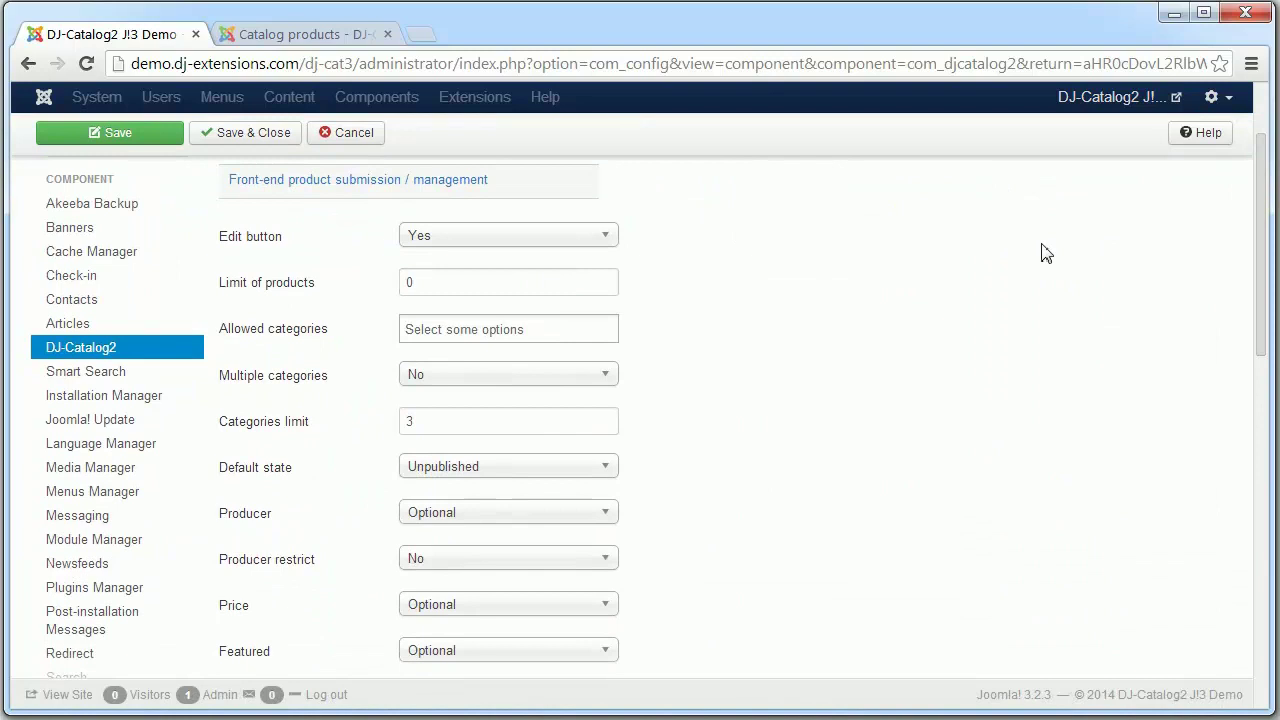
mouse_move(265, 248)
scroll(1265, 237, down, 1)
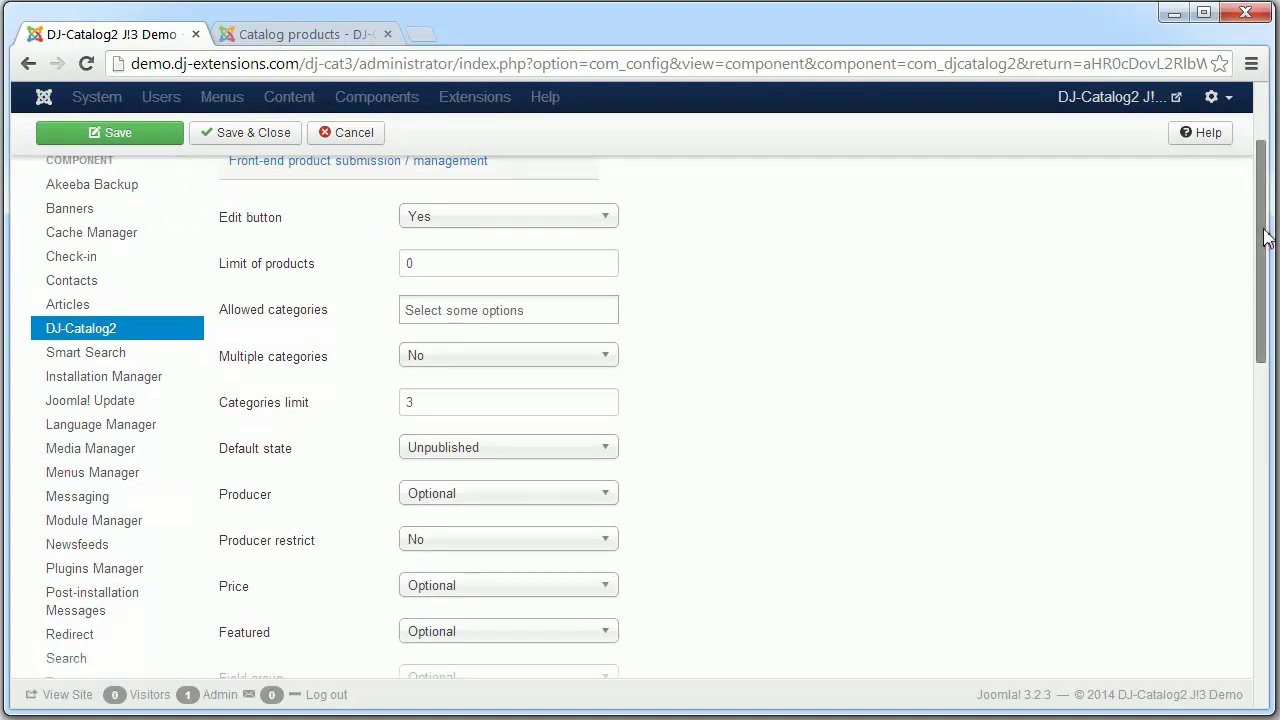
drag(1265, 237, 1265, 238)
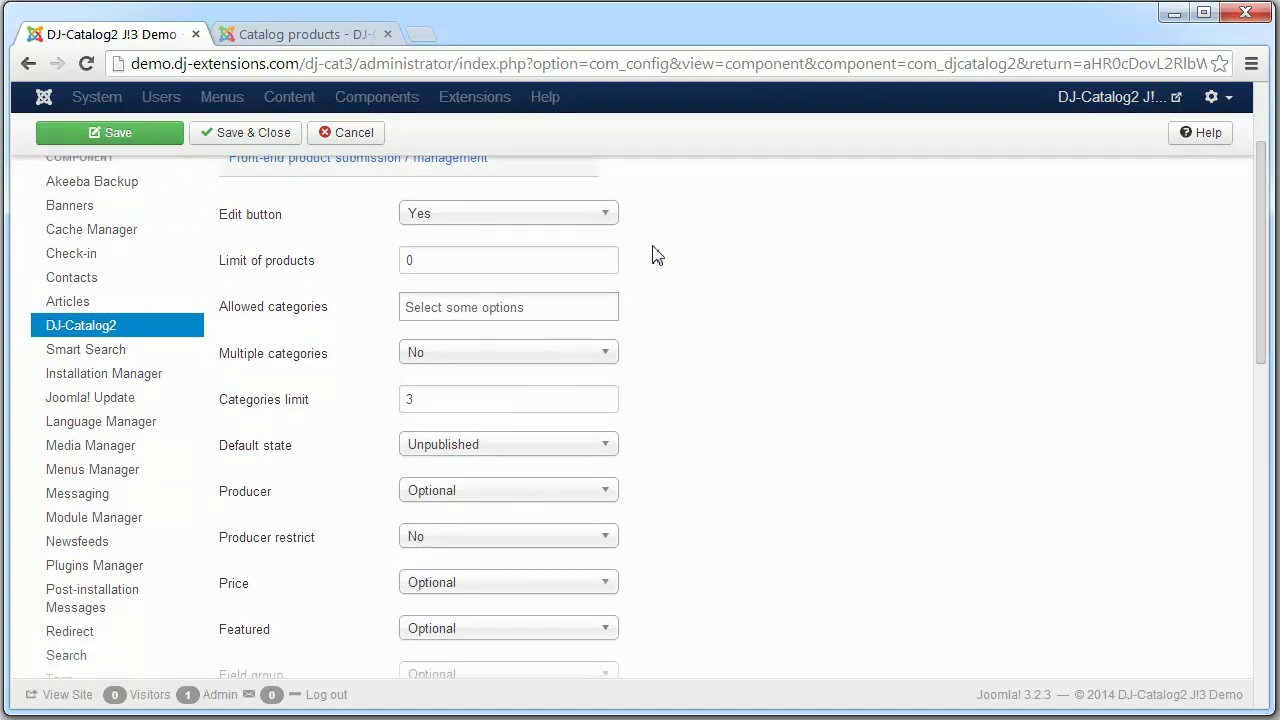
mouse_move(268, 277)
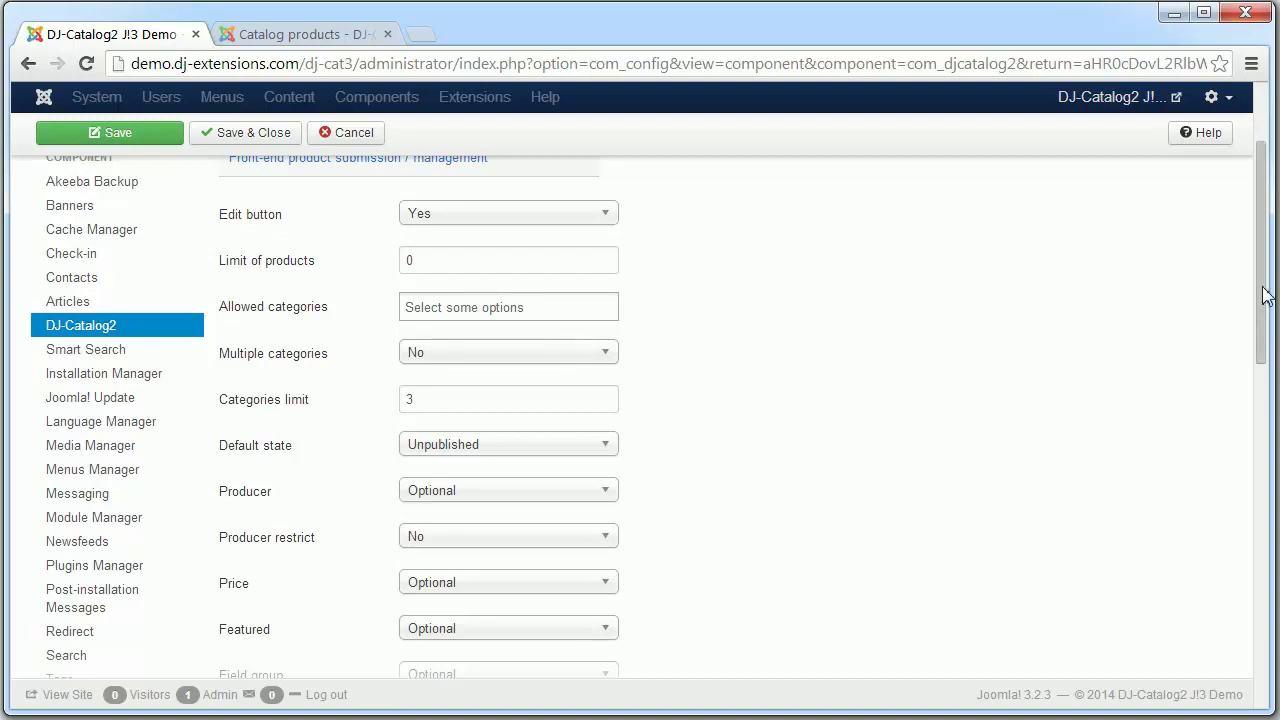
drag(1268, 262, 1265, 215)
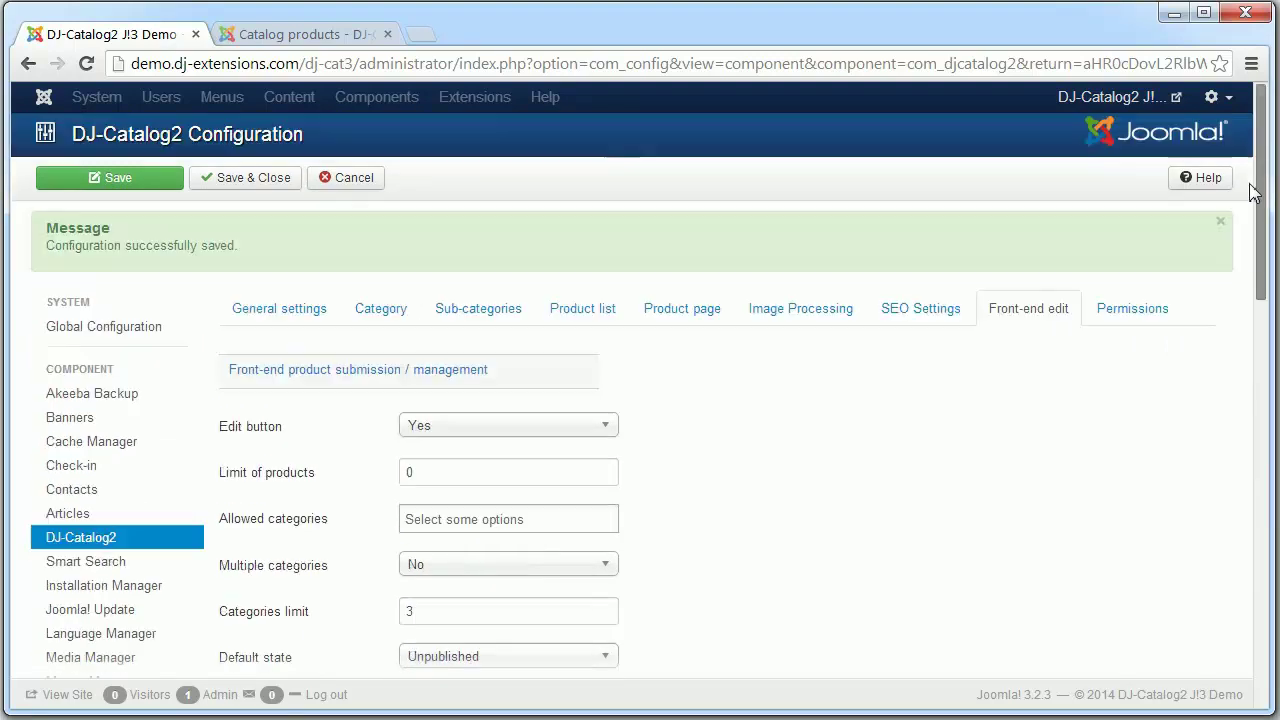
- Leave the configuration and start a new item in the Main Menu
click(345, 184)
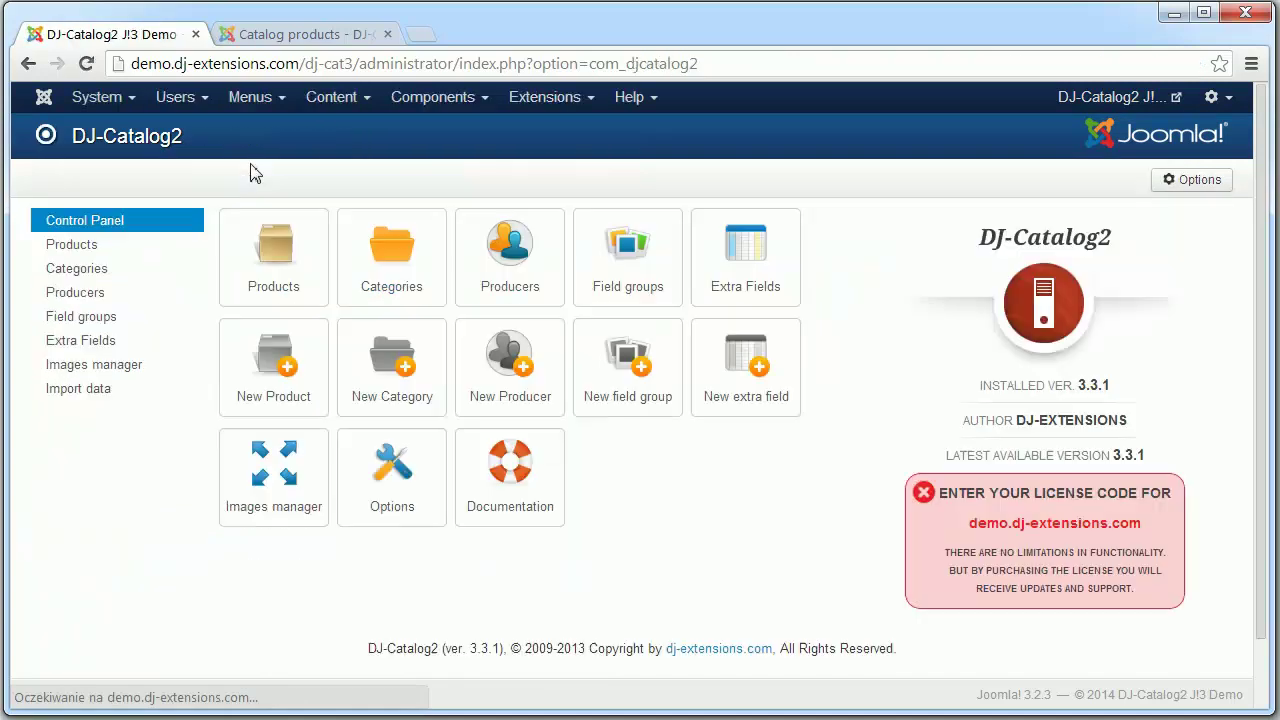
click(240, 100)
click(277, 177)
click(138, 184)
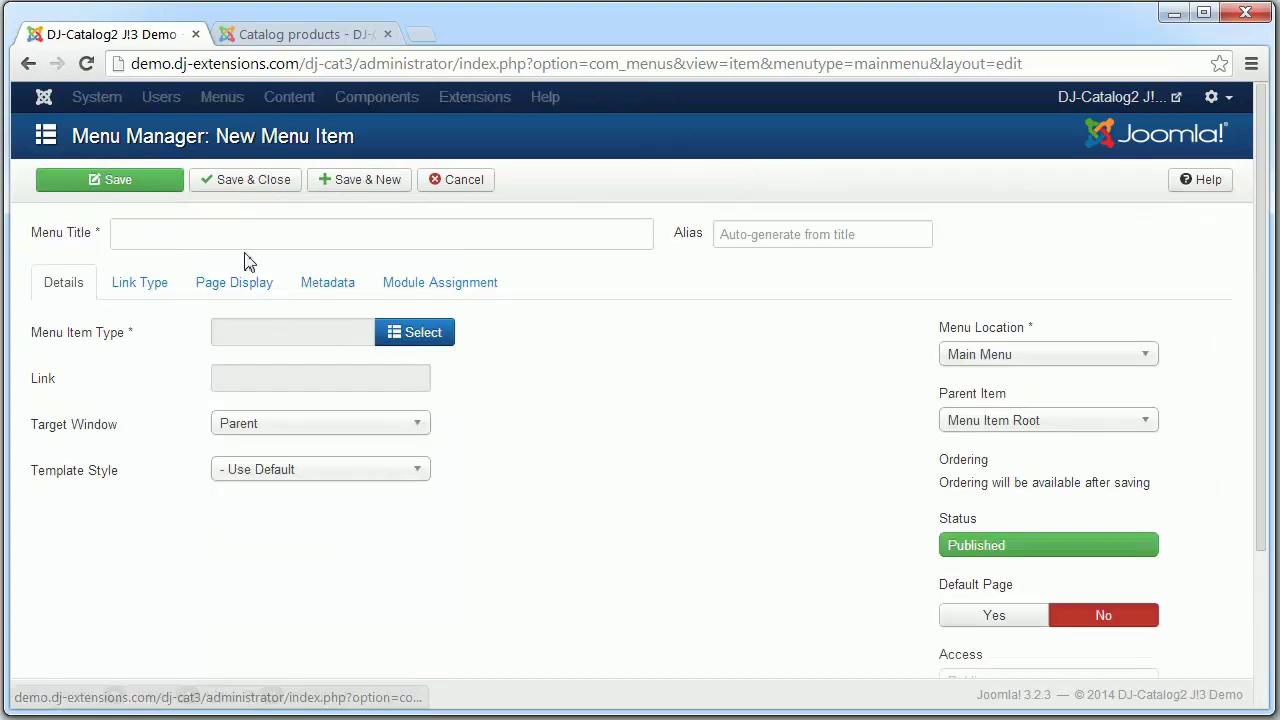
- Make the item a DJ-Catalog2 User Products View titled 'My Products'
click(420, 334)
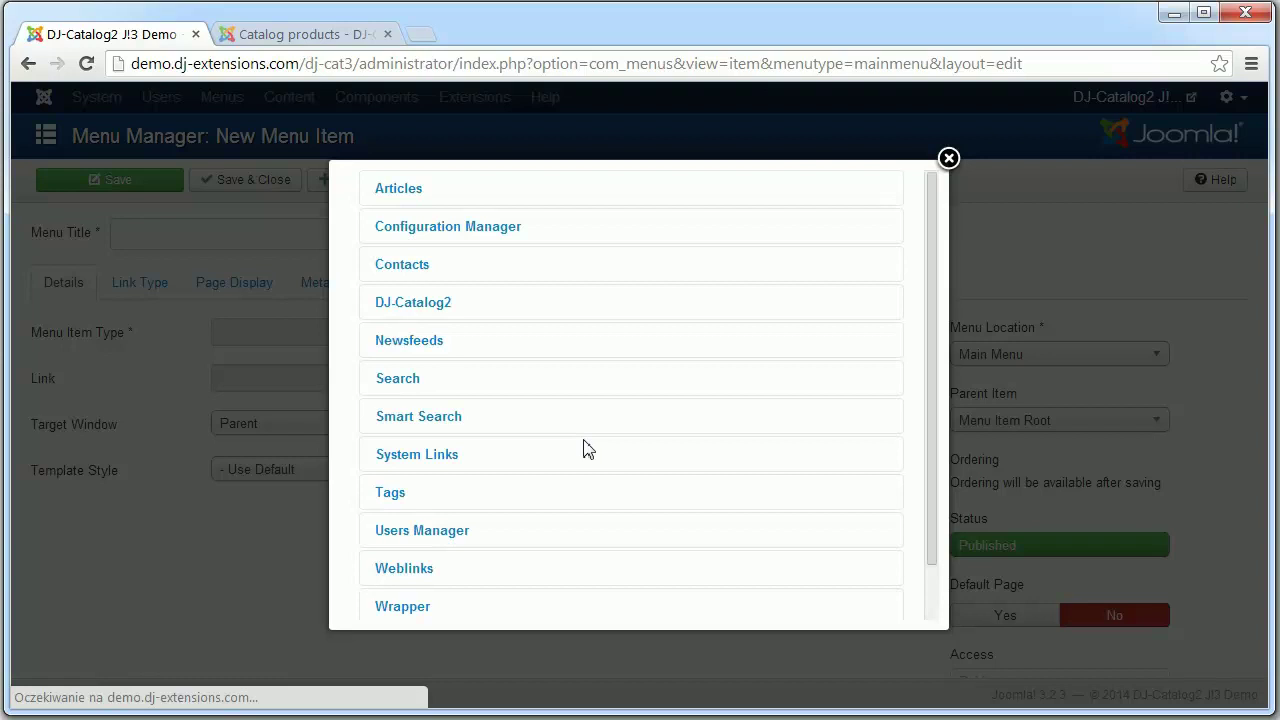
click(408, 300)
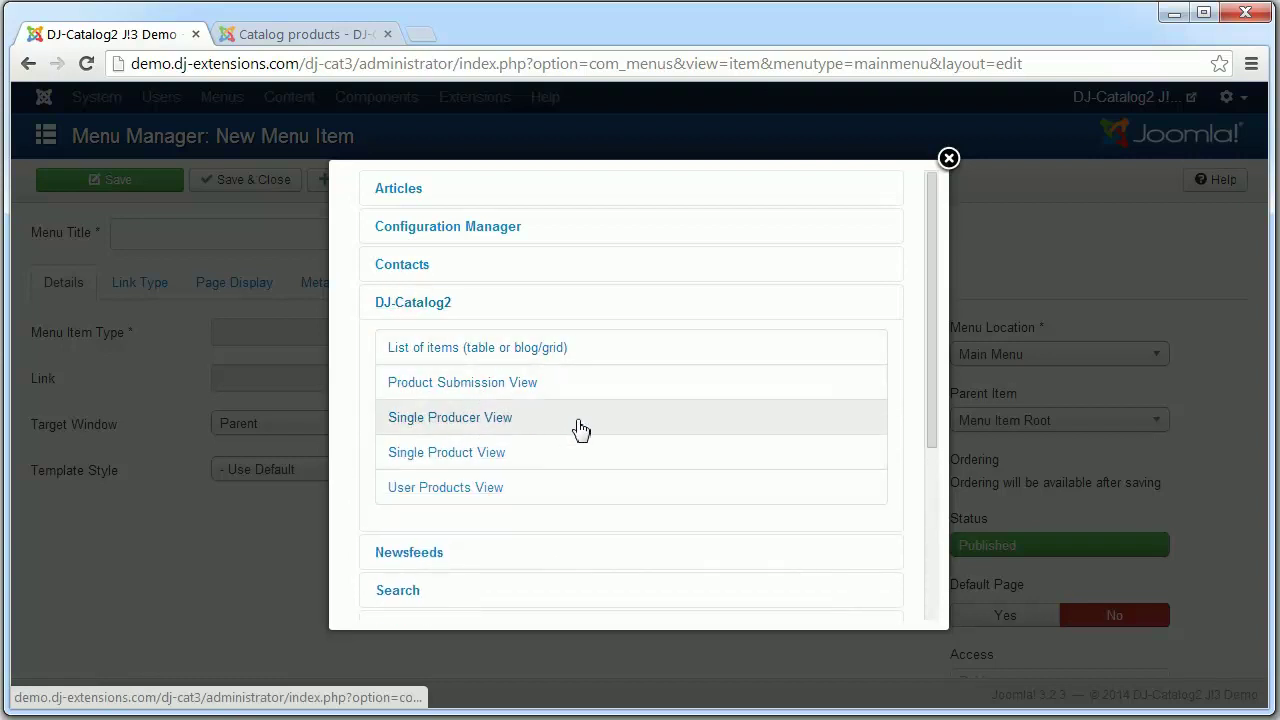
click(479, 500)
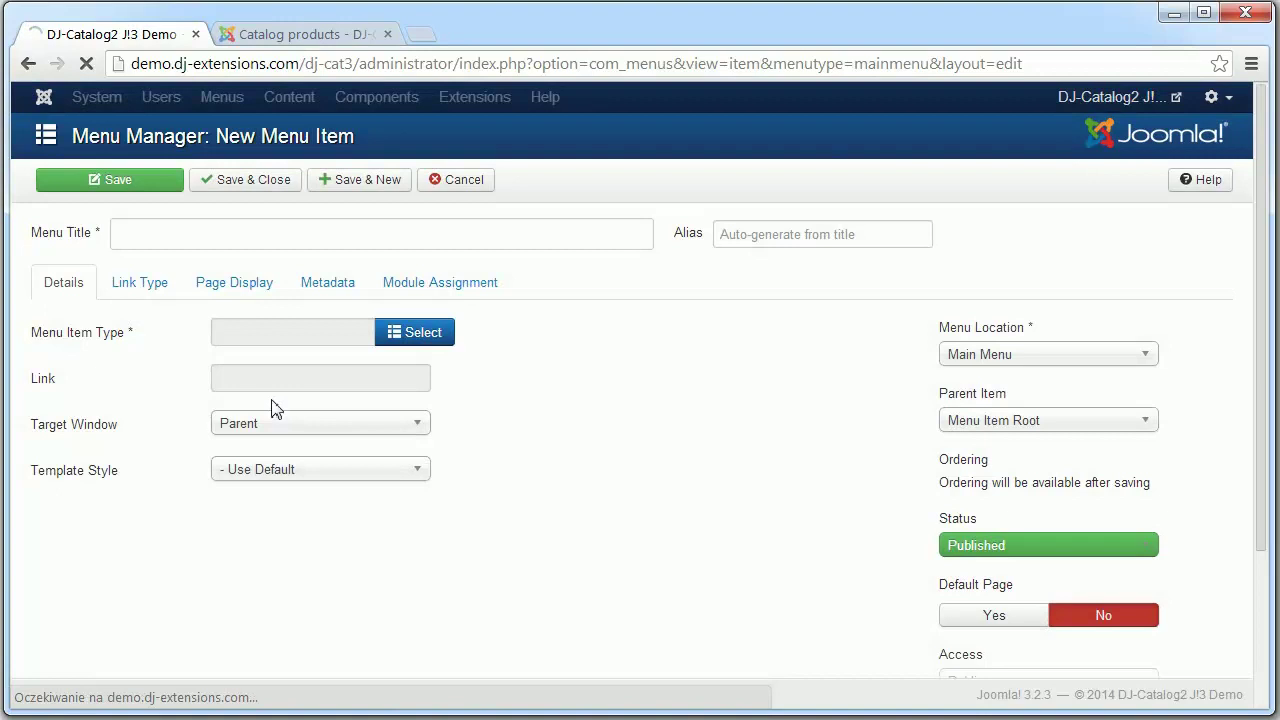
click(216, 228)
text(My Prod)
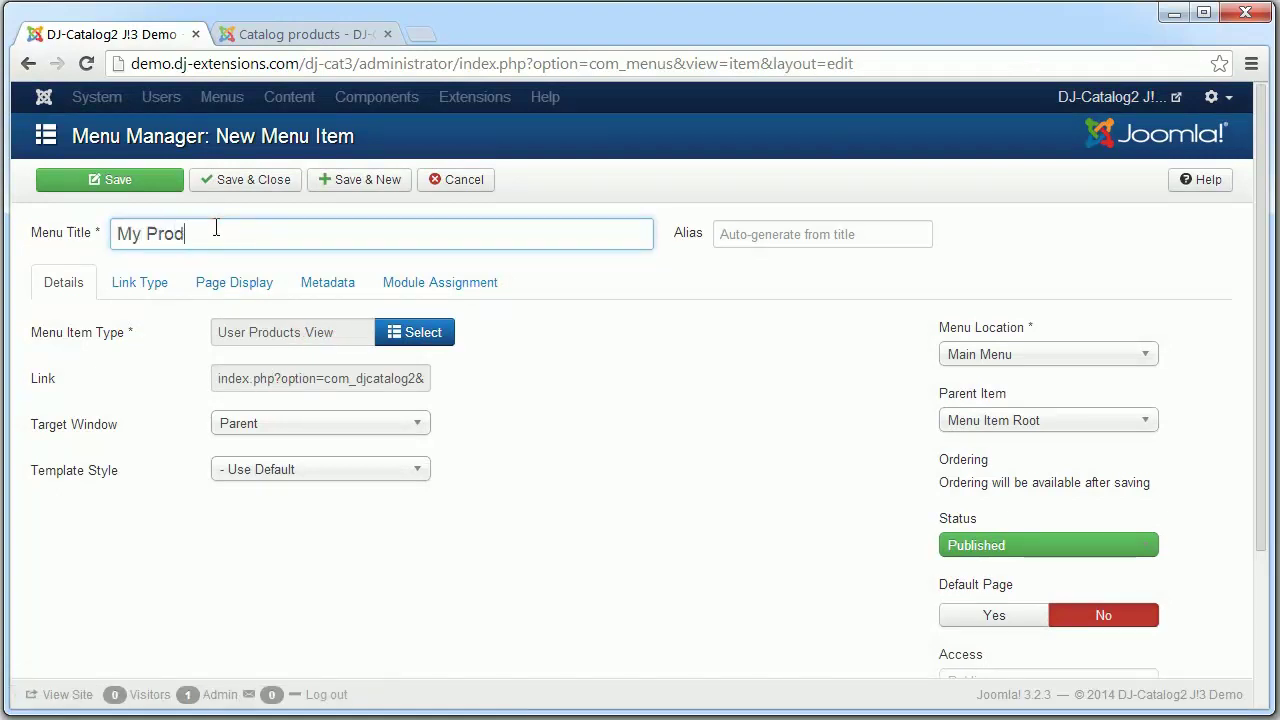
text(ucts)
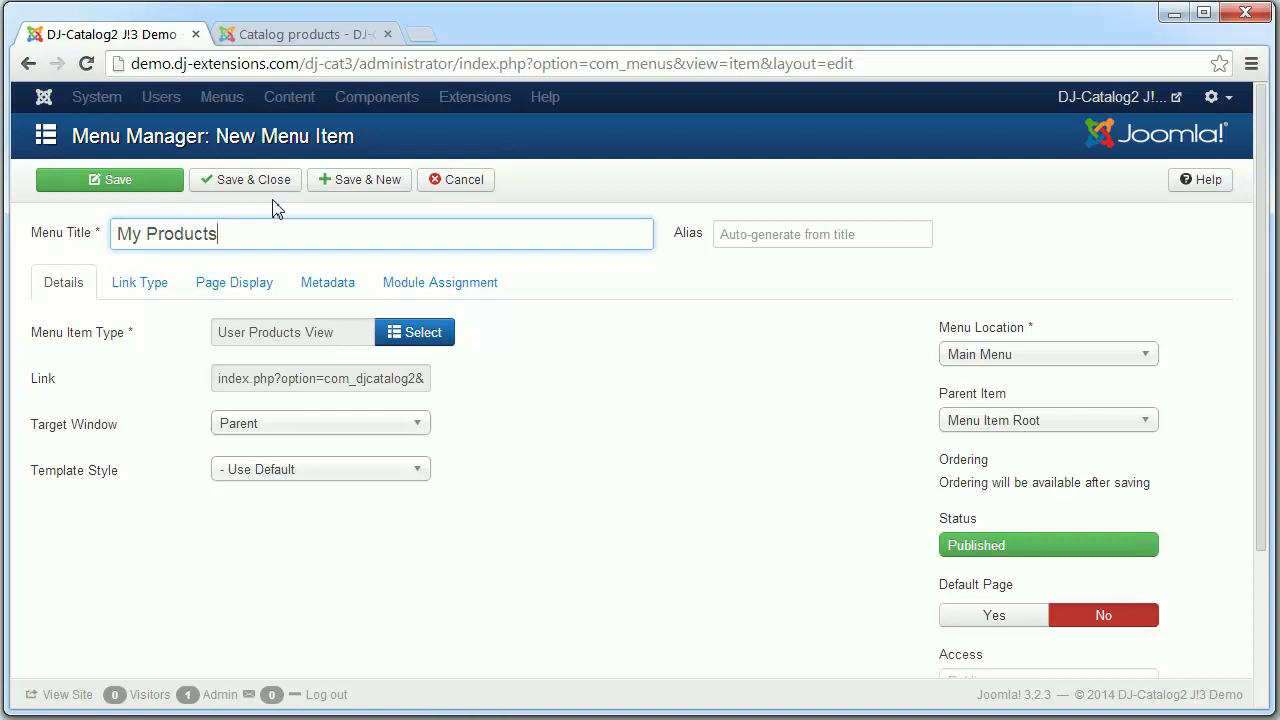
- Save My Products and start a Product Submission View item titled 'Product Form'
click(362, 185)
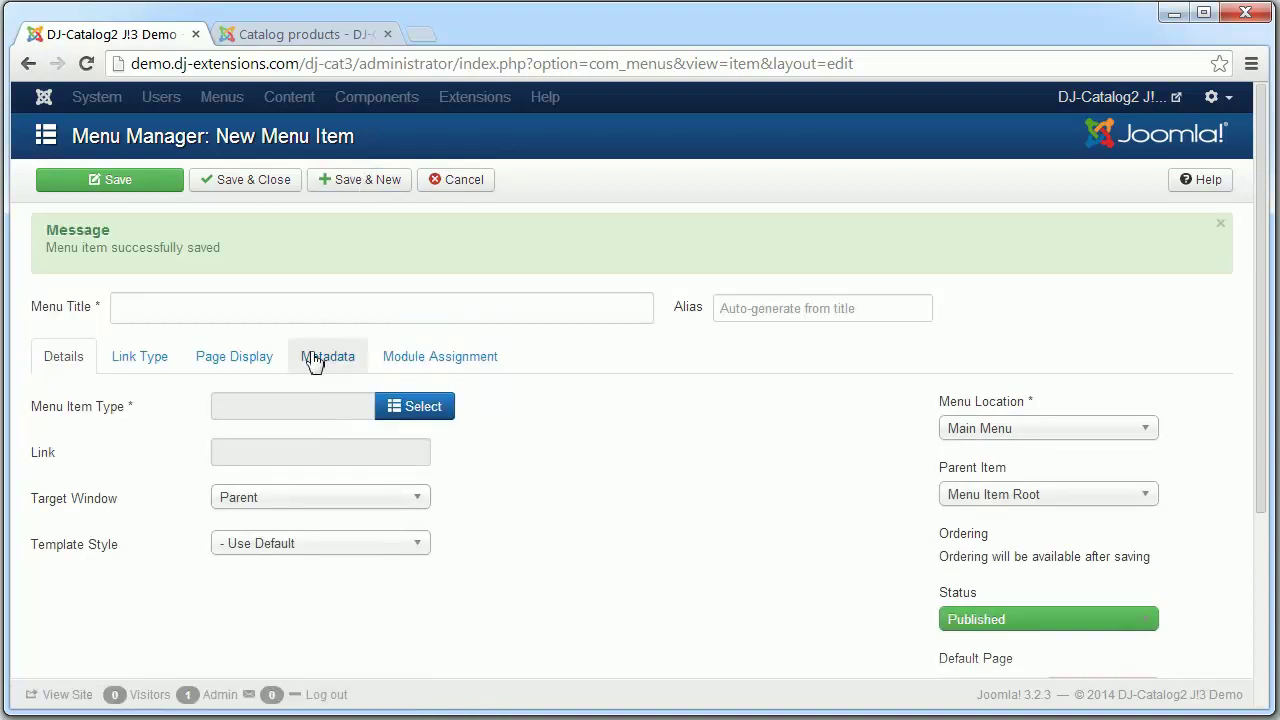
click(424, 412)
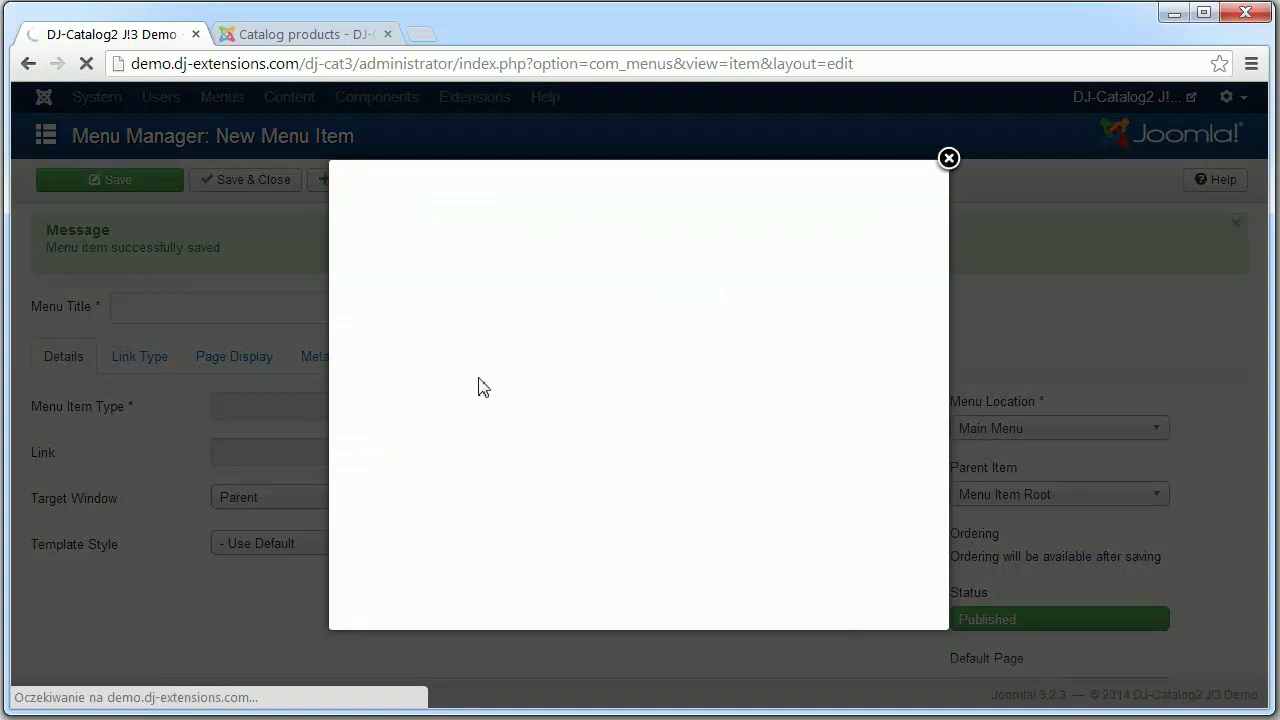
click(420, 304)
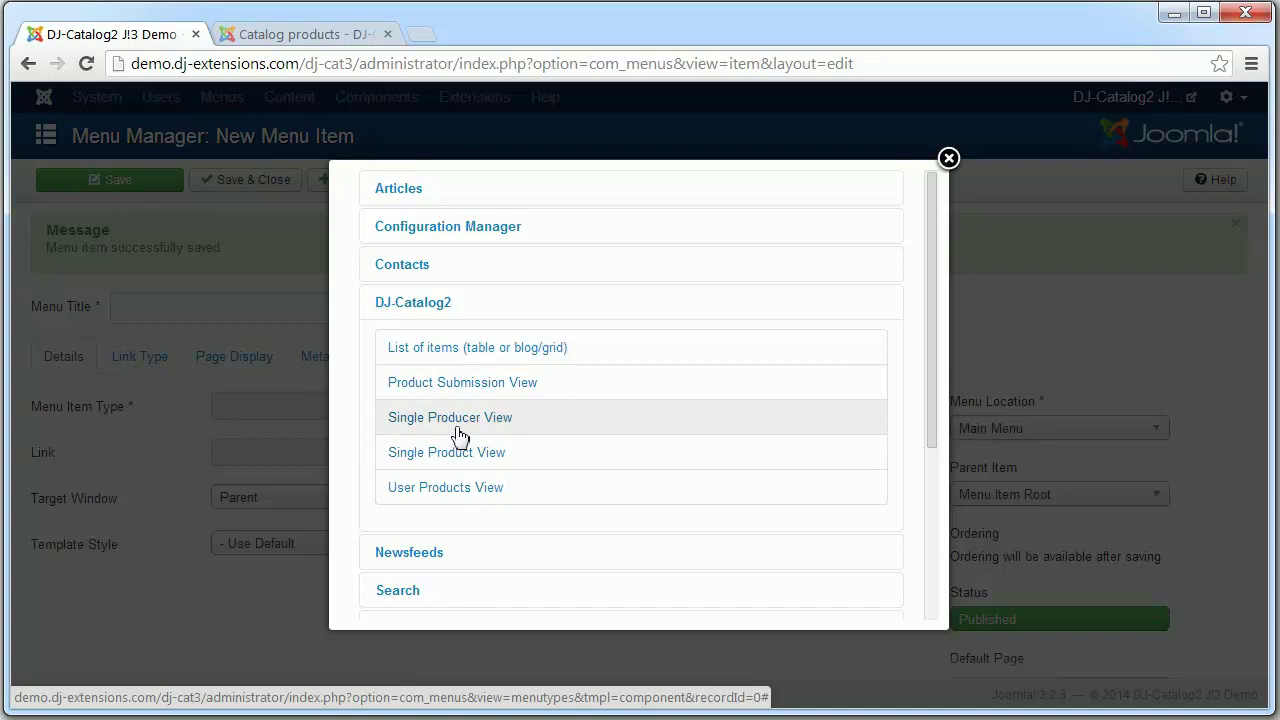
click(520, 382)
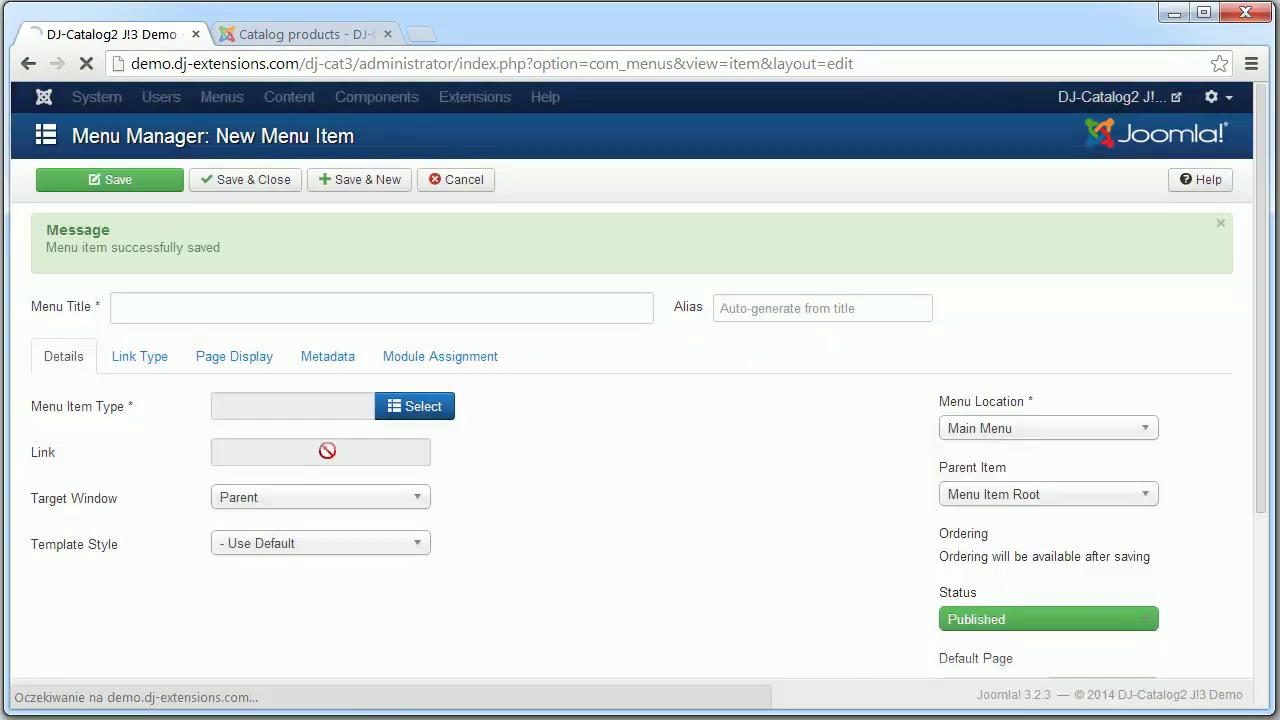
click(220, 248)
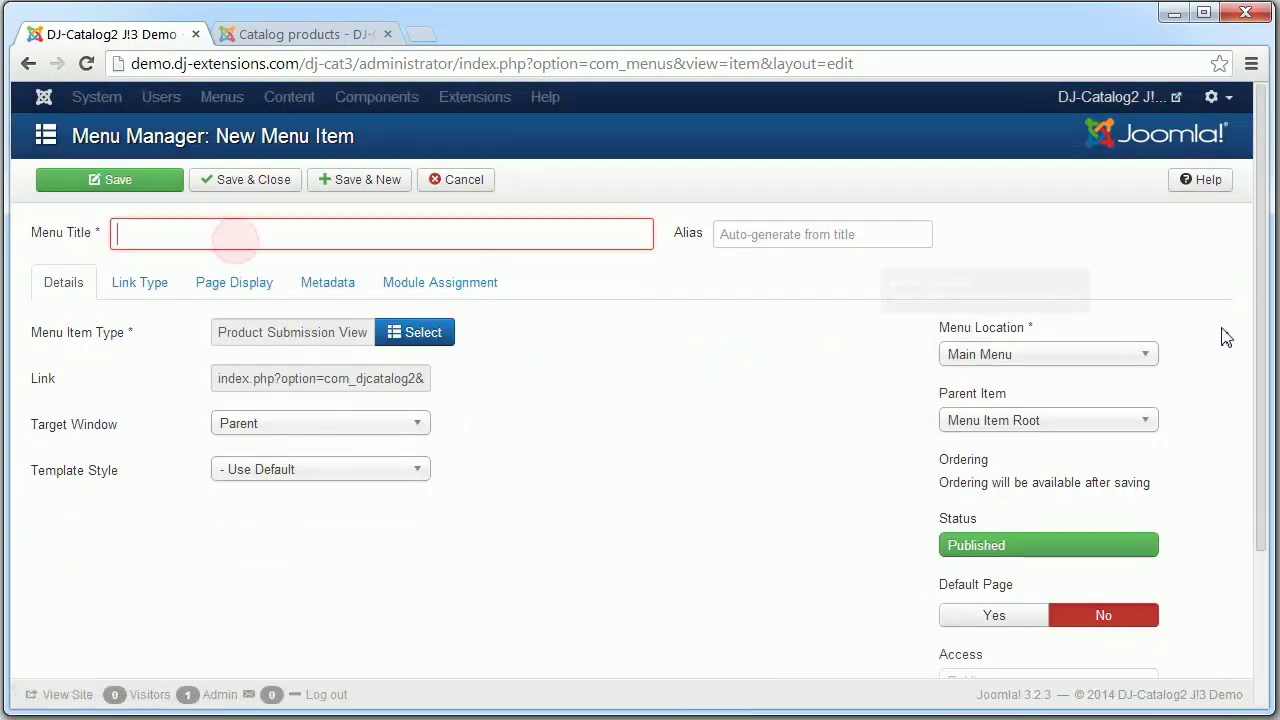
text(Product Form)
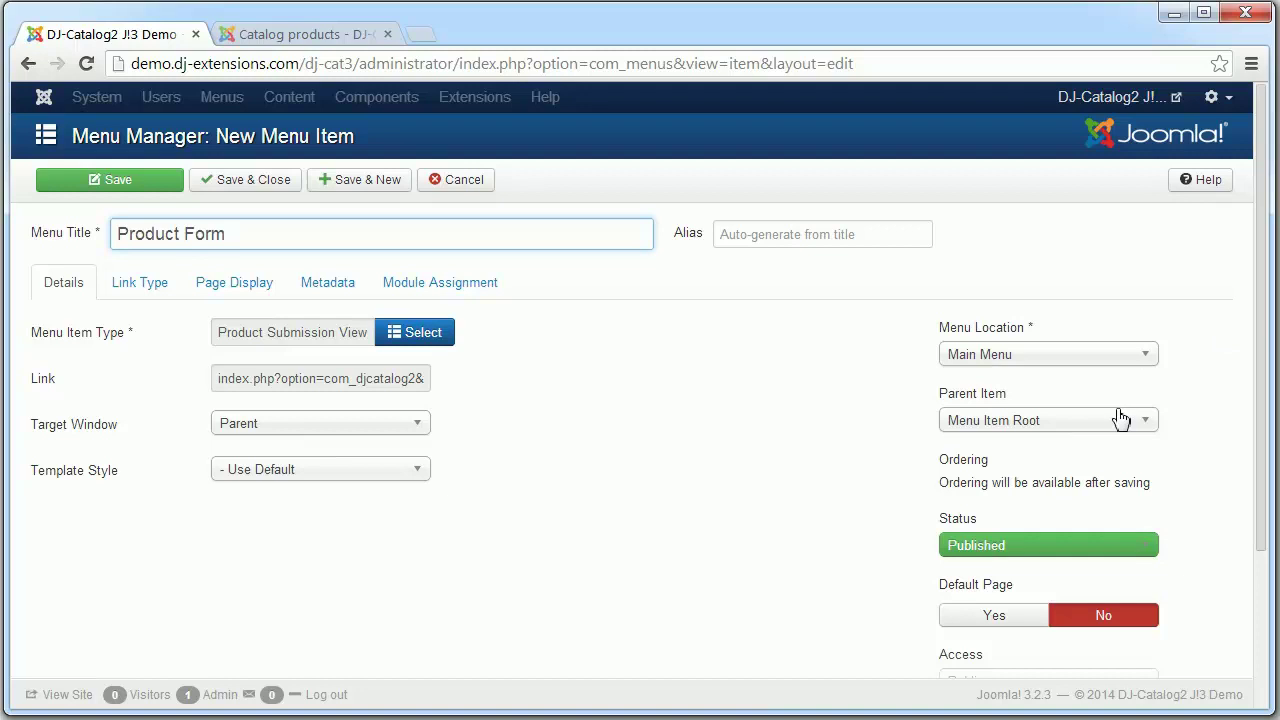
- Set Product Form's parent item to My Products and save it
click(1128, 418)
click(1048, 590)
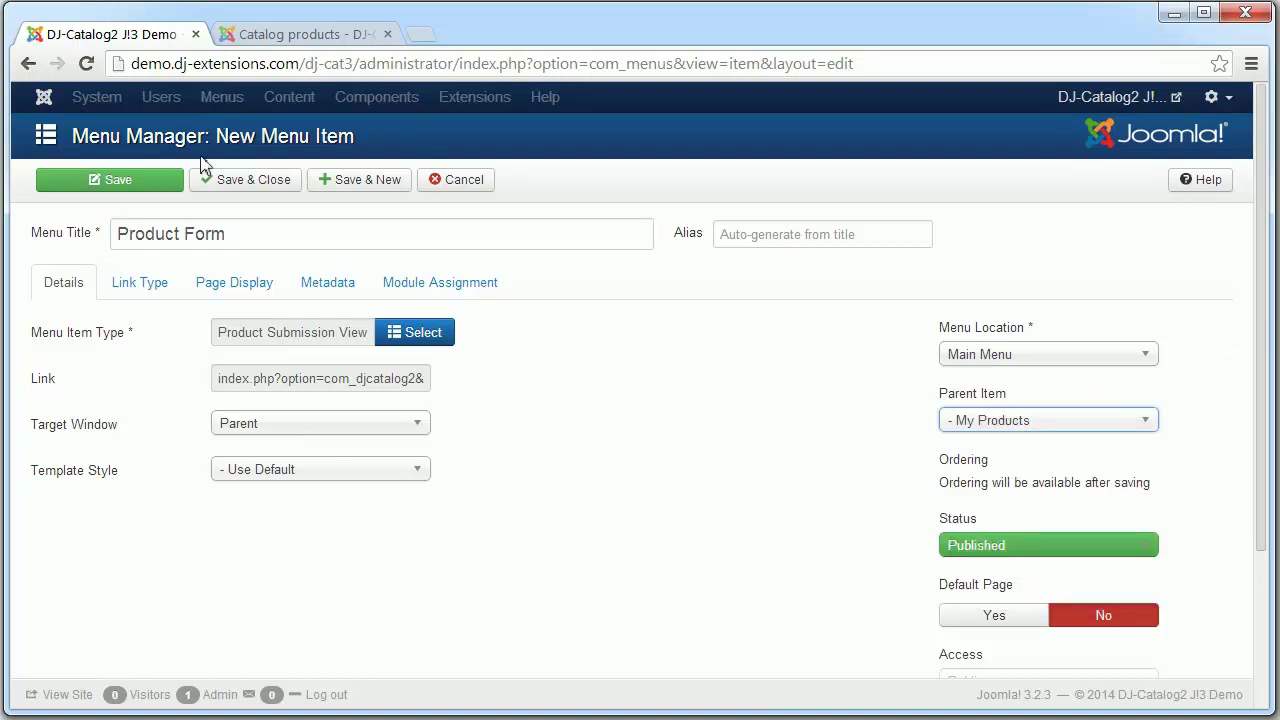
click(220, 180)
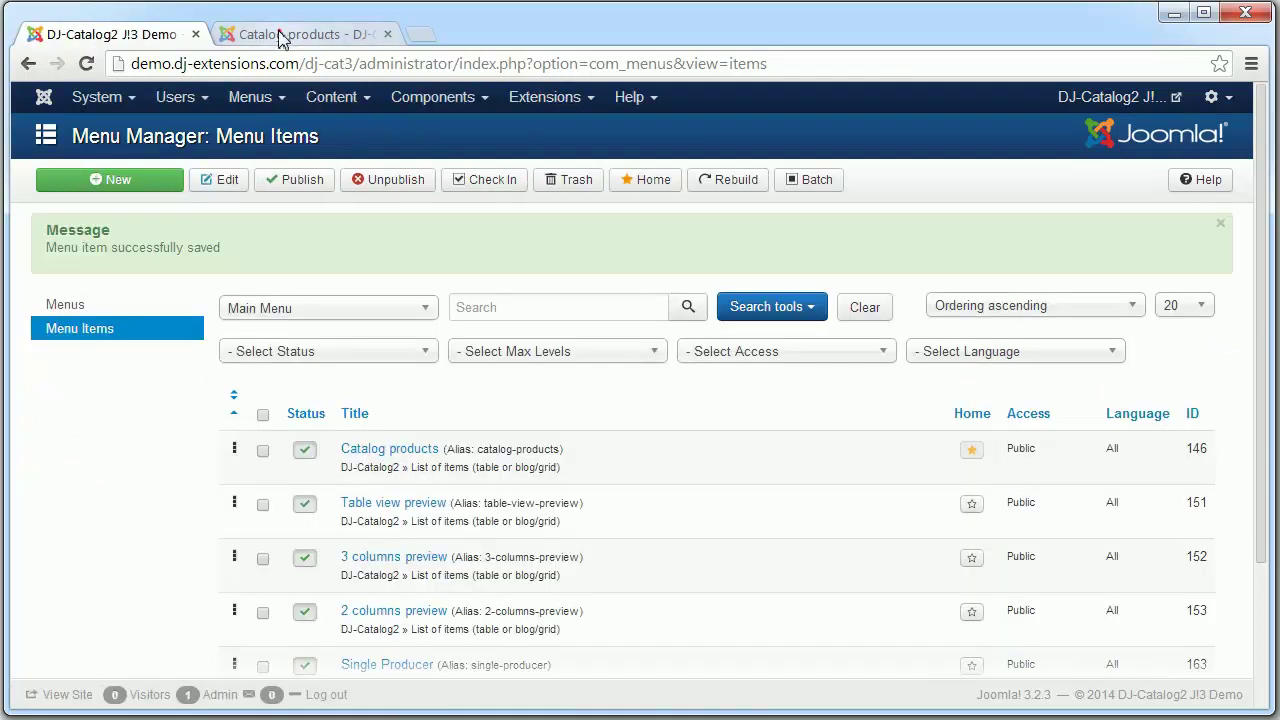
click(290, 34)
- Reload the site, open My Products and log in with the account's user name and password
key(F5)
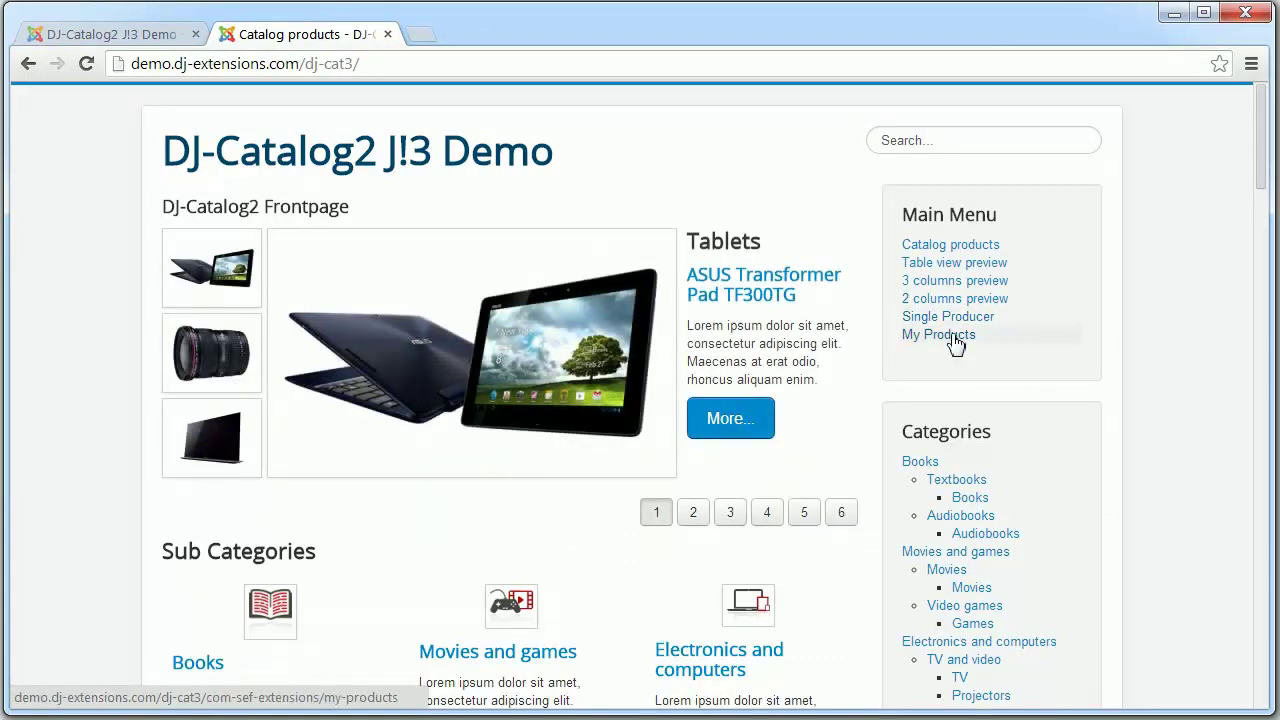
click(954, 338)
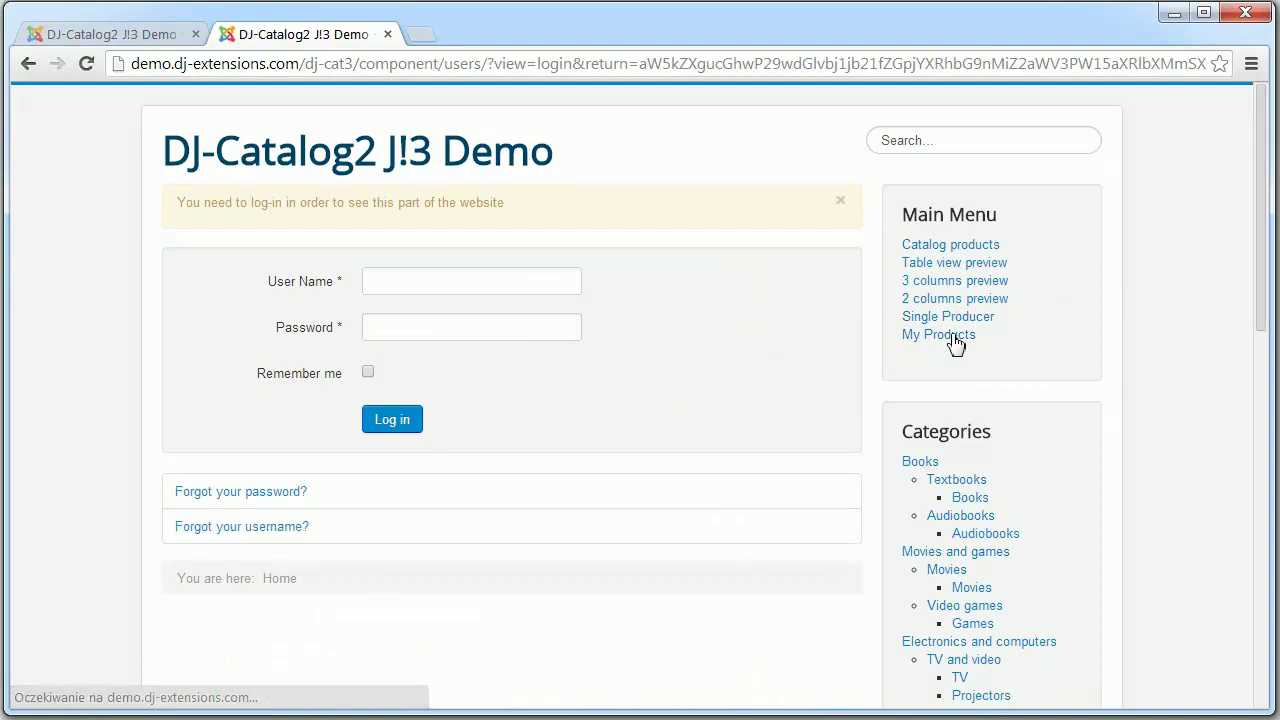
click(444, 284)
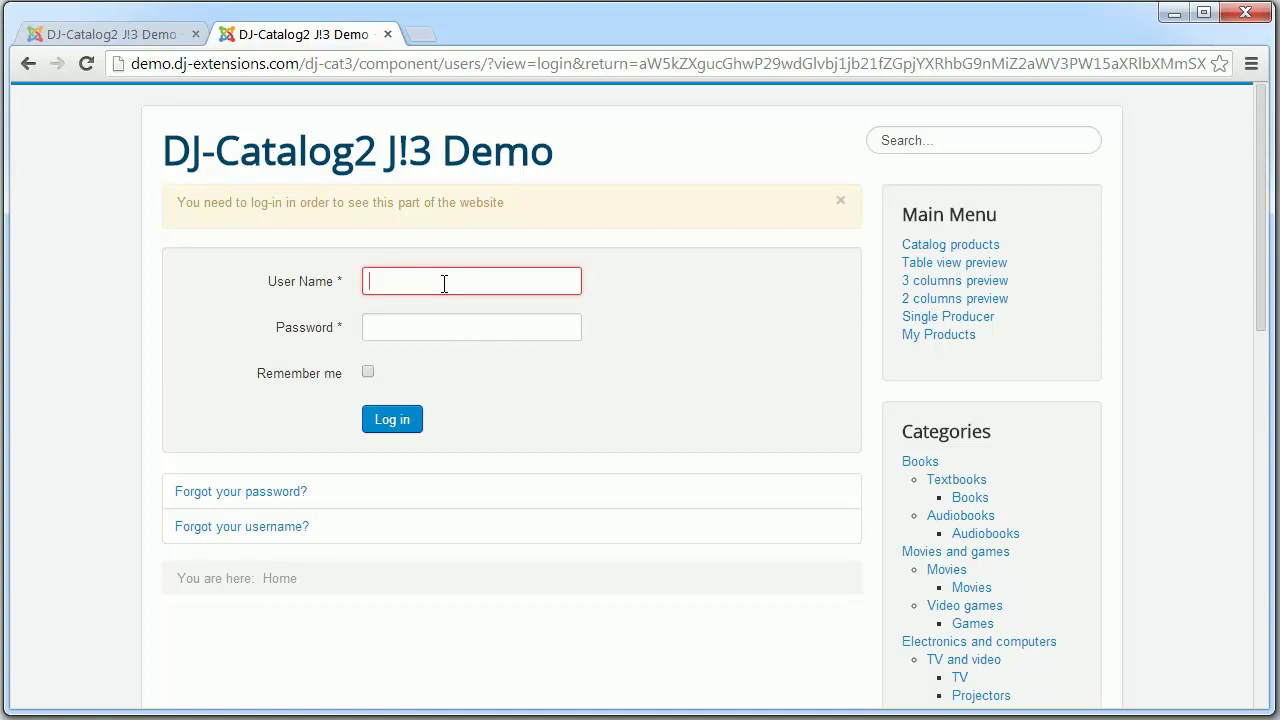
text(demo)
key(Tab)
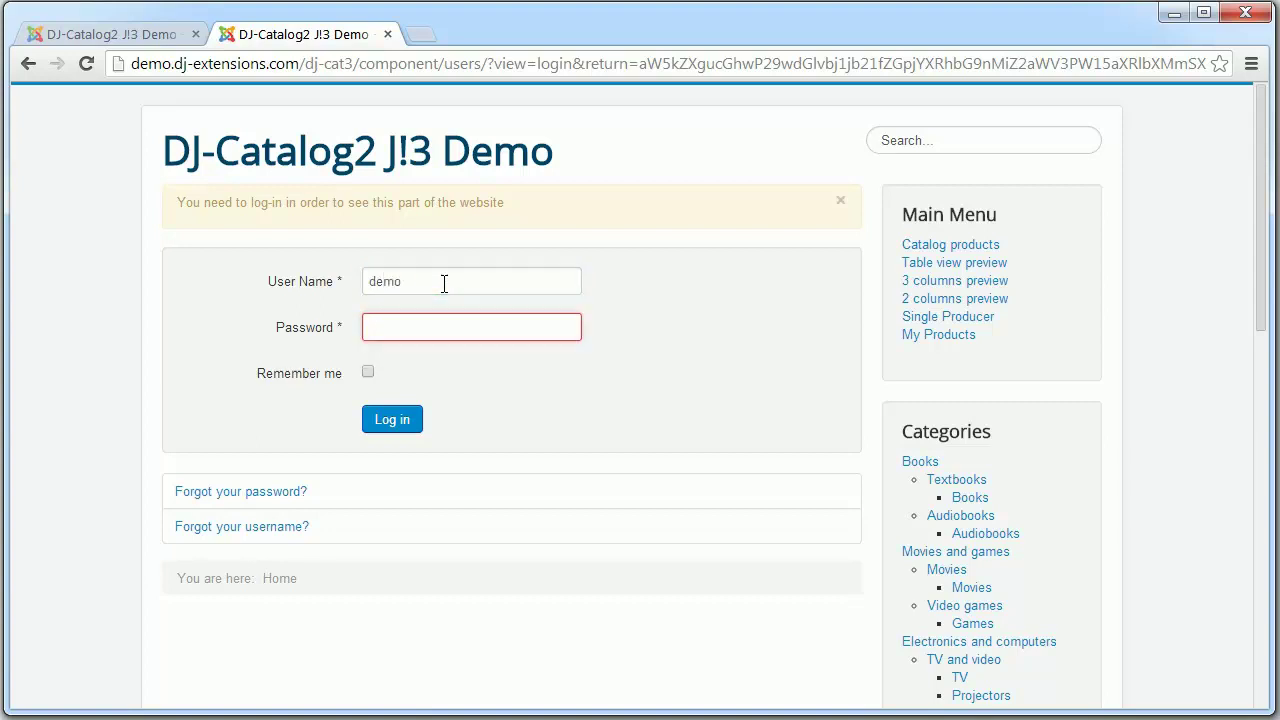
text(dem)
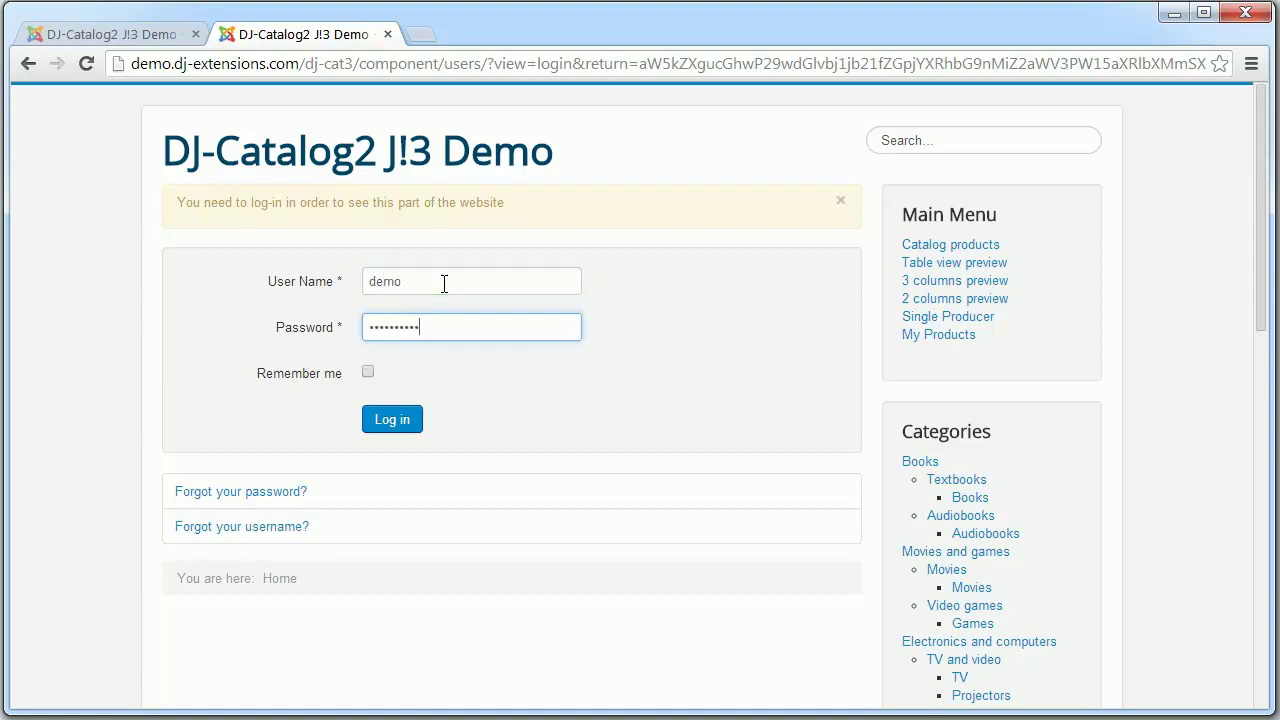
key(Return)
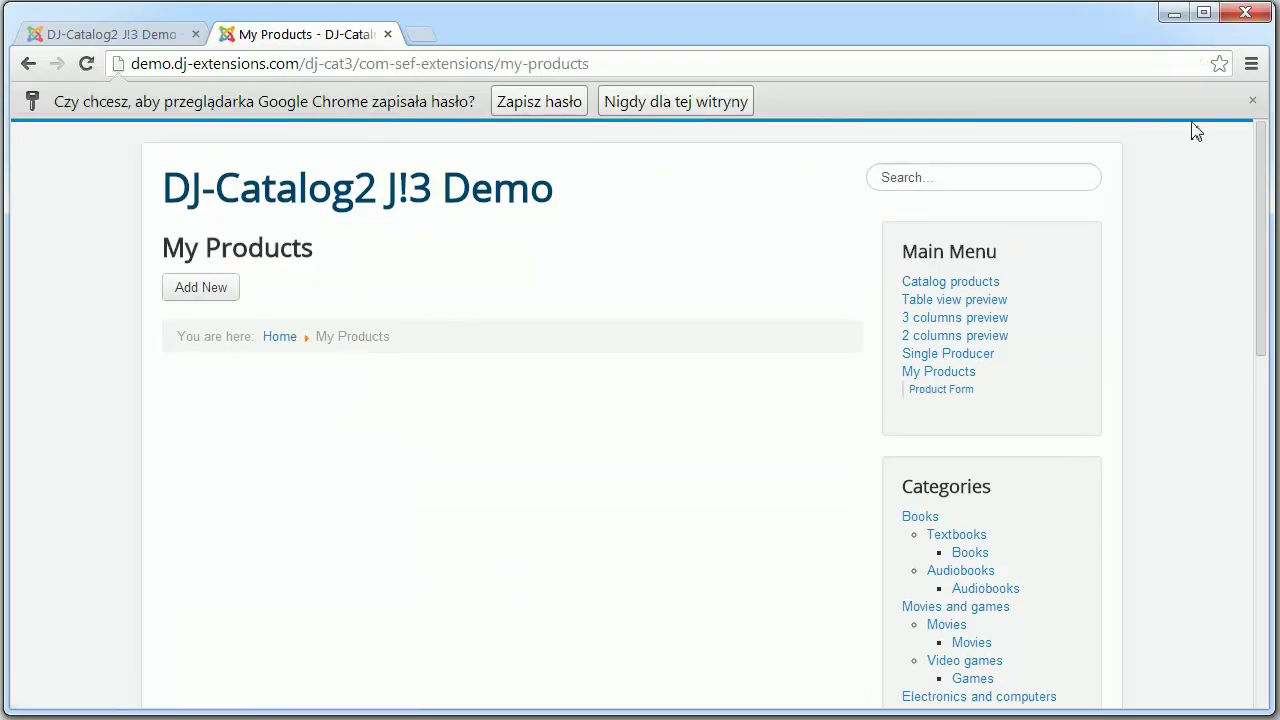
- Dismiss the save-password prompt and open the empty Product Form under My Products
click(1252, 101)
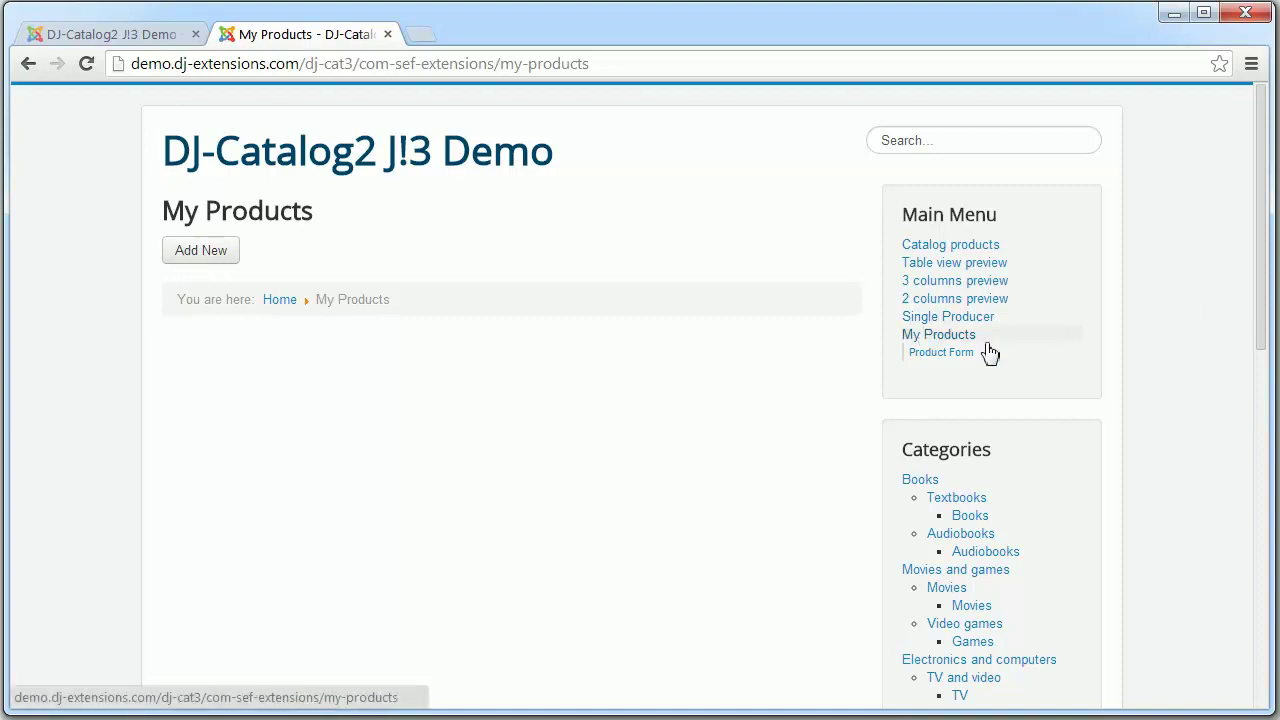
click(955, 358)
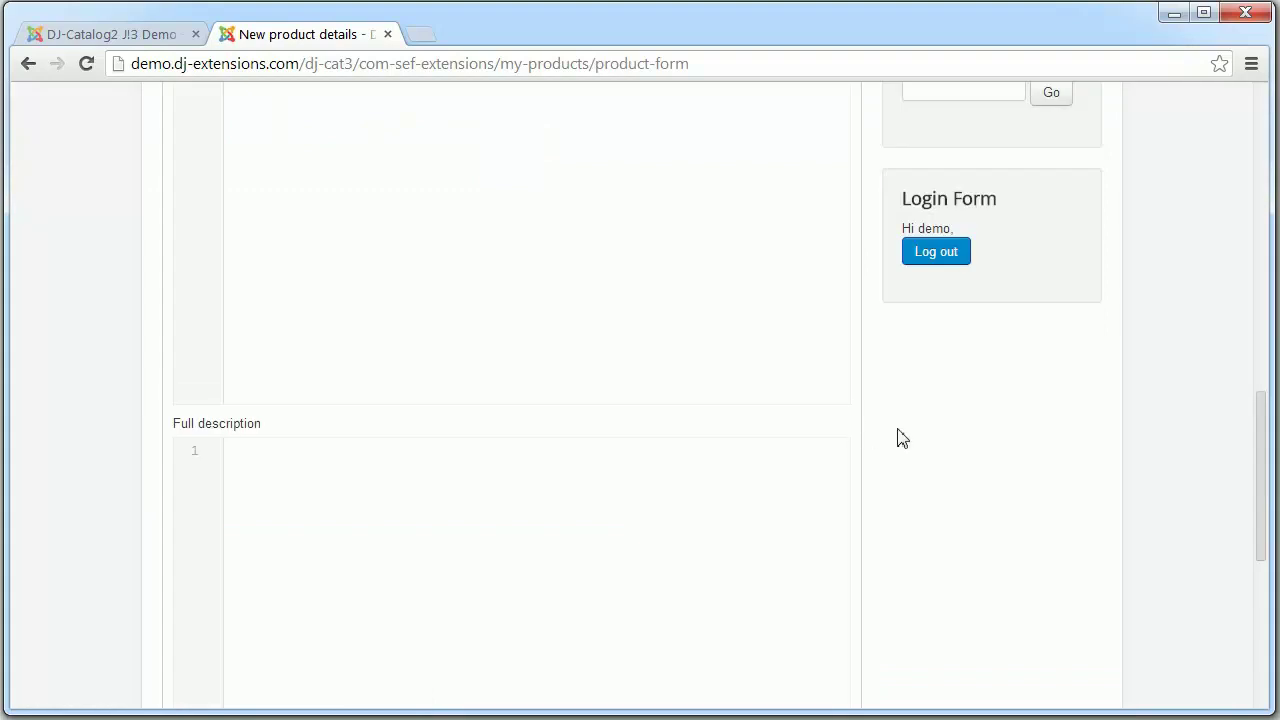
drag(1263, 412, 1263, 151)
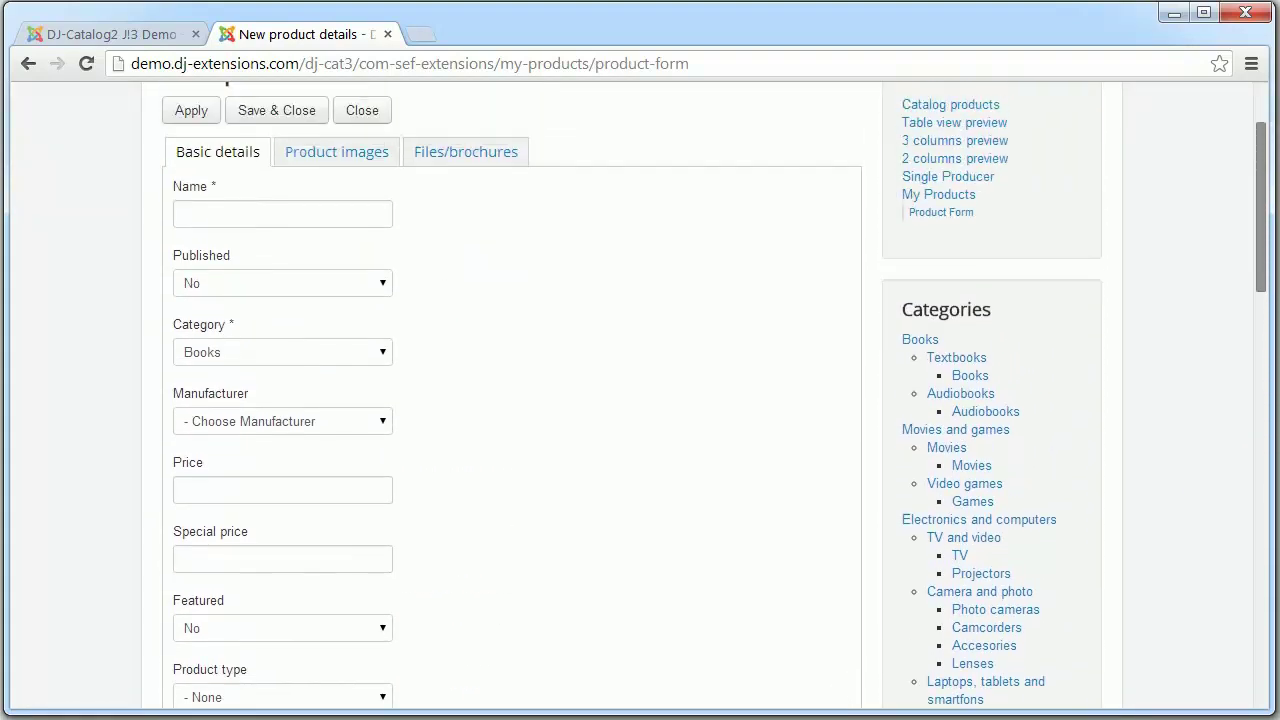
- Name the product 'Test Product no. 1', set it Published, and choose the Books category
click(229, 214)
text(Te)
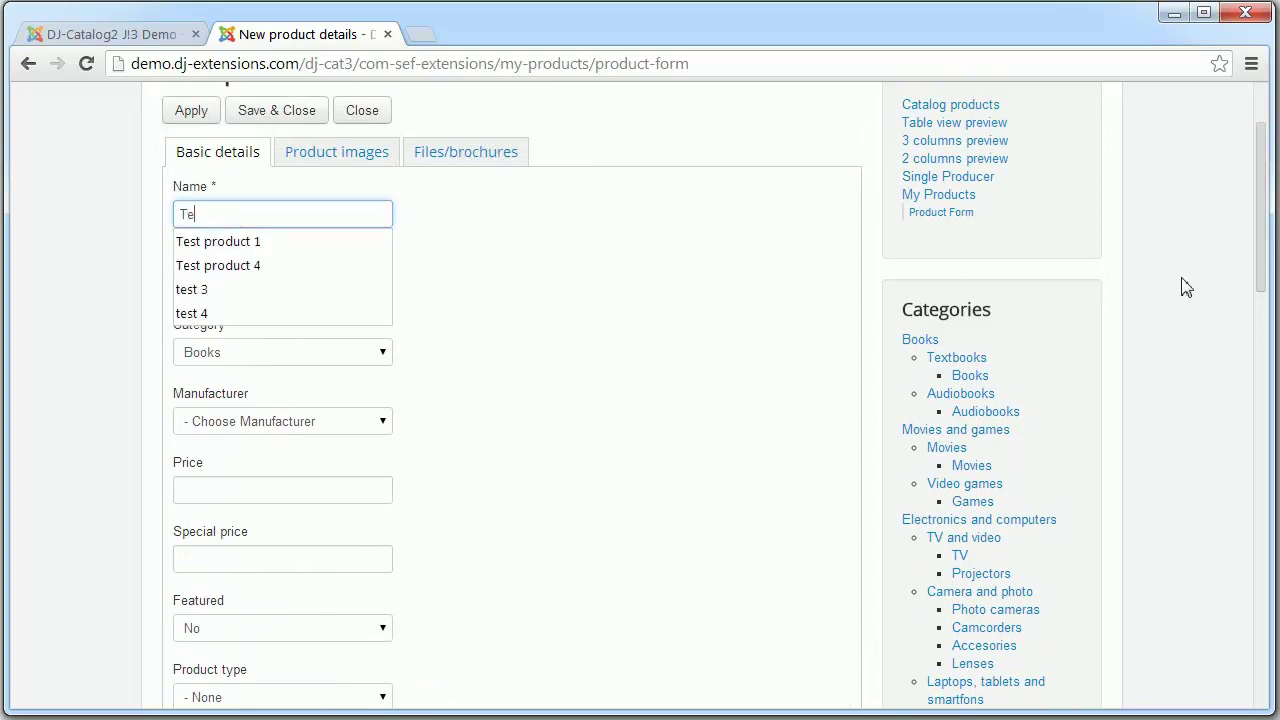
text(st Product)
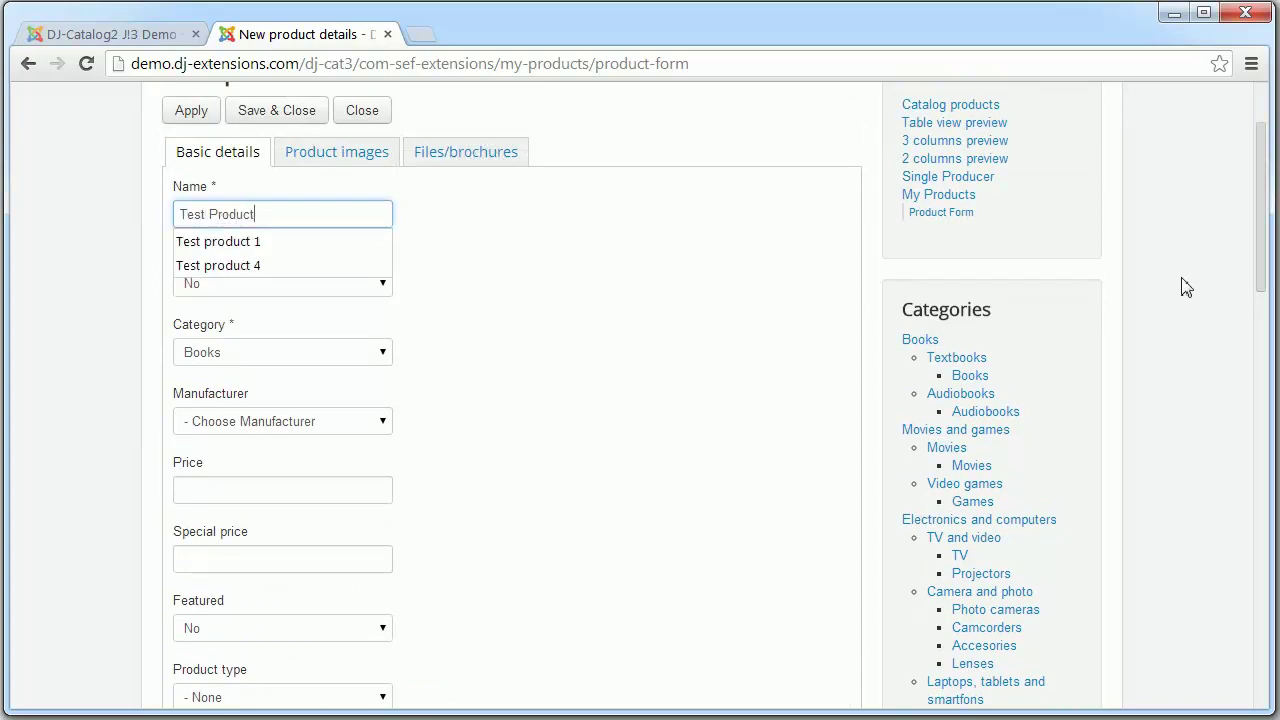
text( np.)
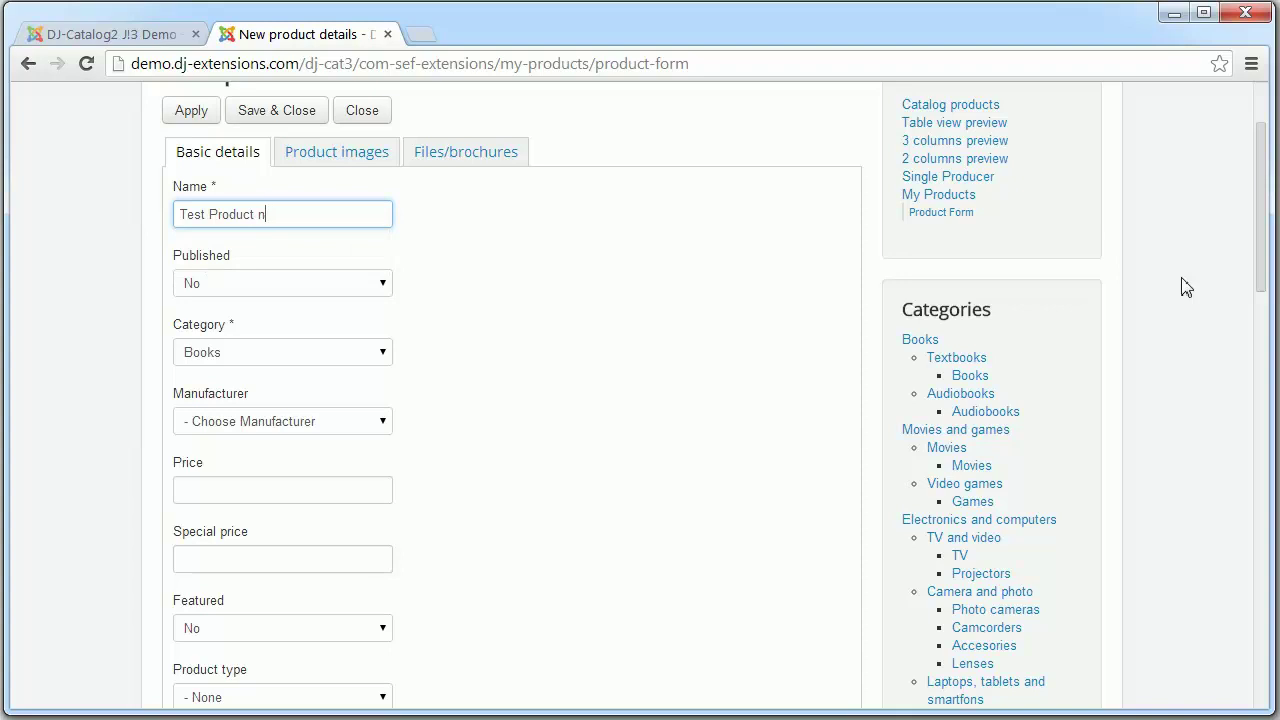
click(340, 283)
click(309, 305)
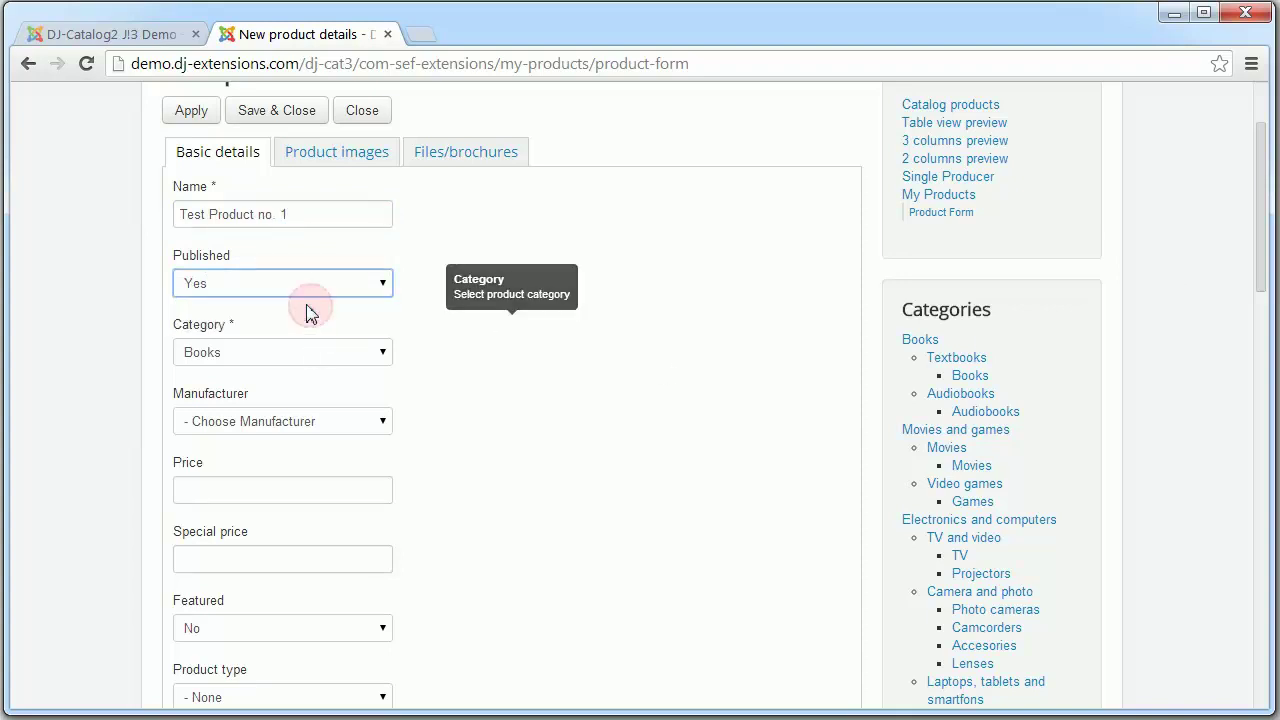
click(370, 365)
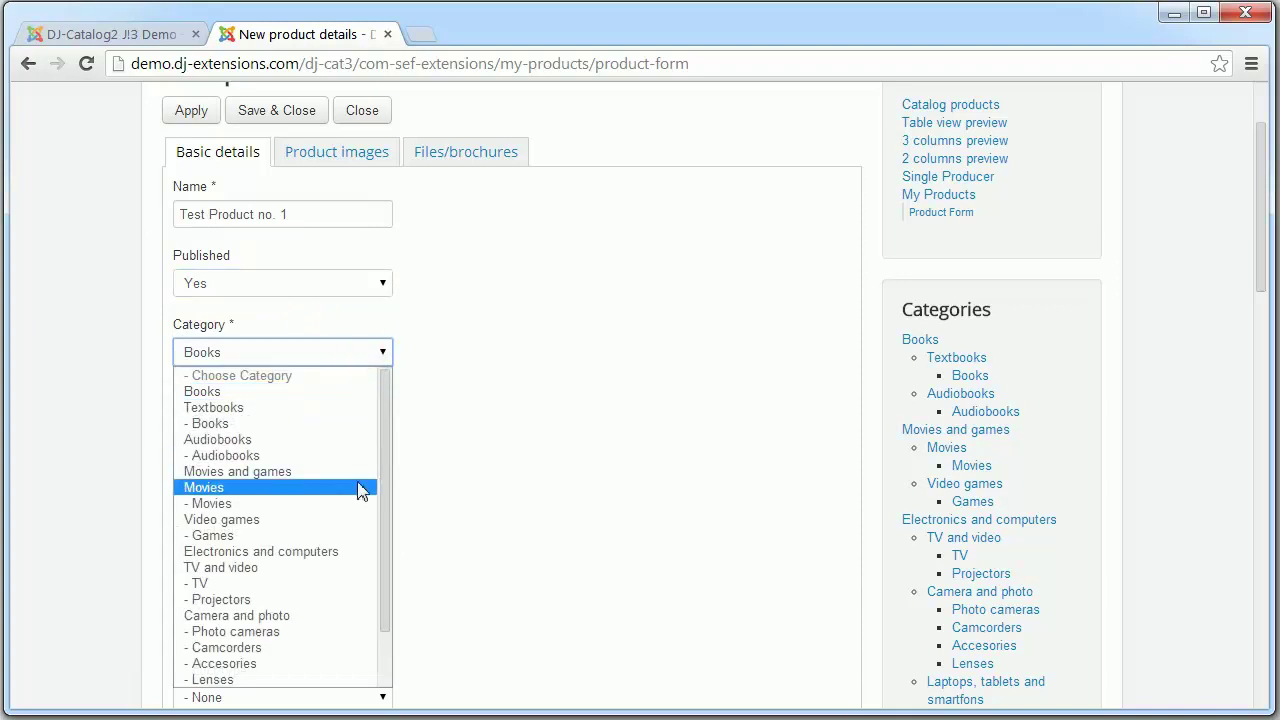
drag(381, 512, 400, 607)
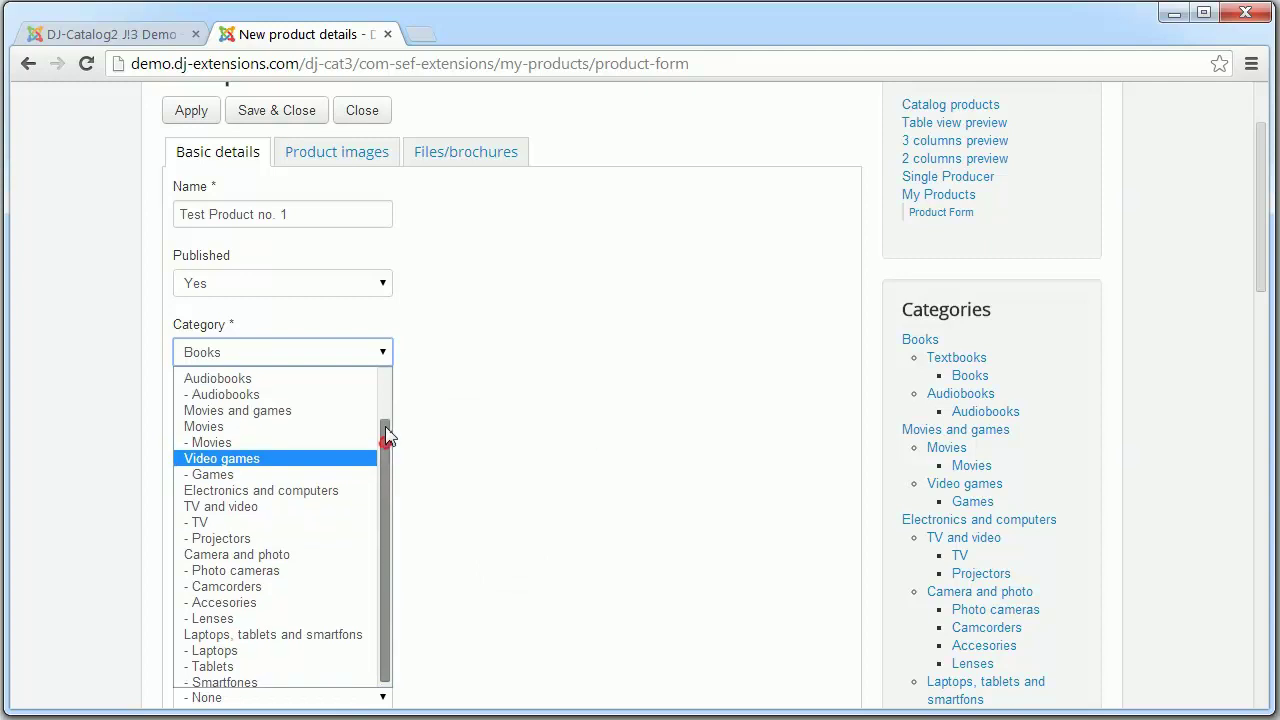
drag(389, 434, 391, 400)
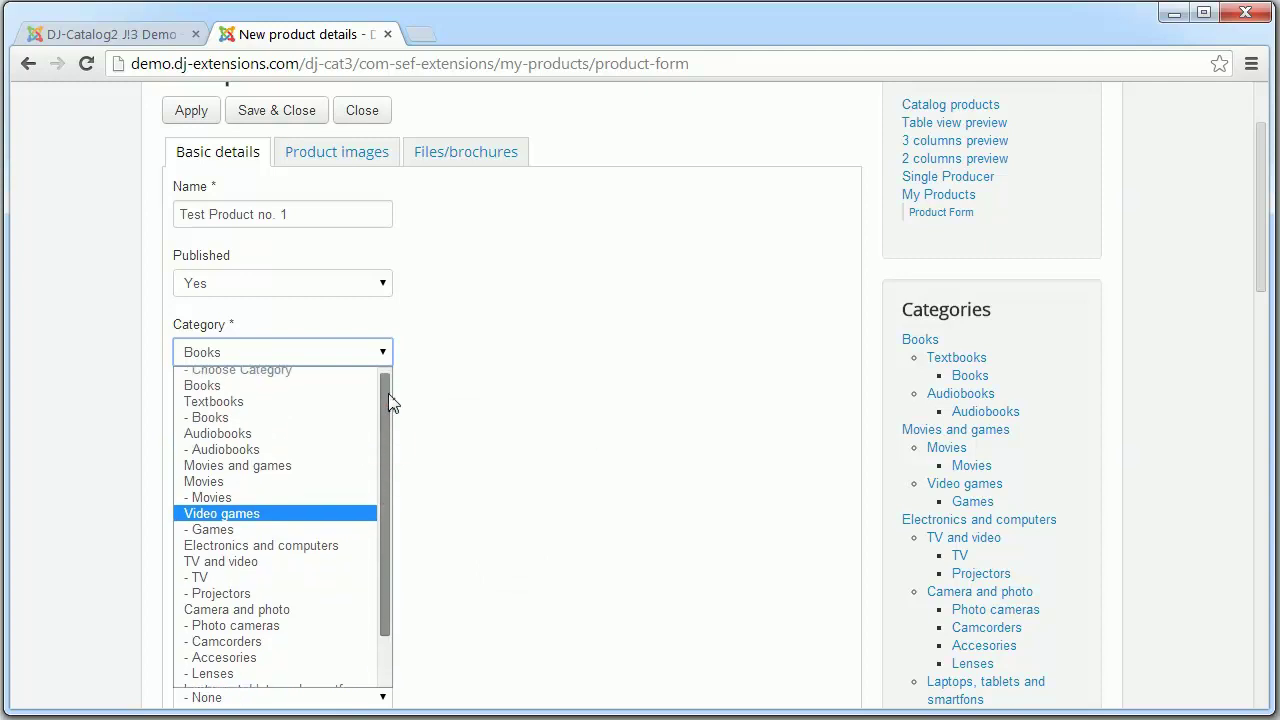
click(282, 416)
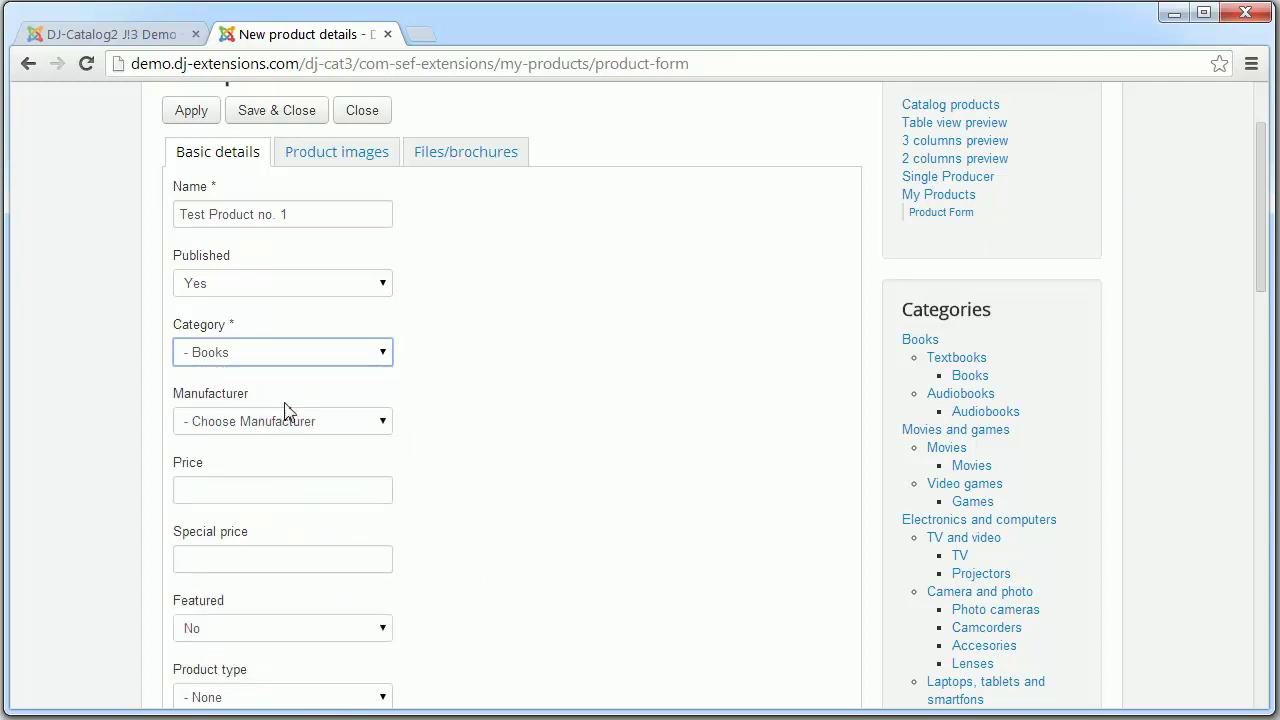
- Enter a price of 99 for the product
click(287, 490)
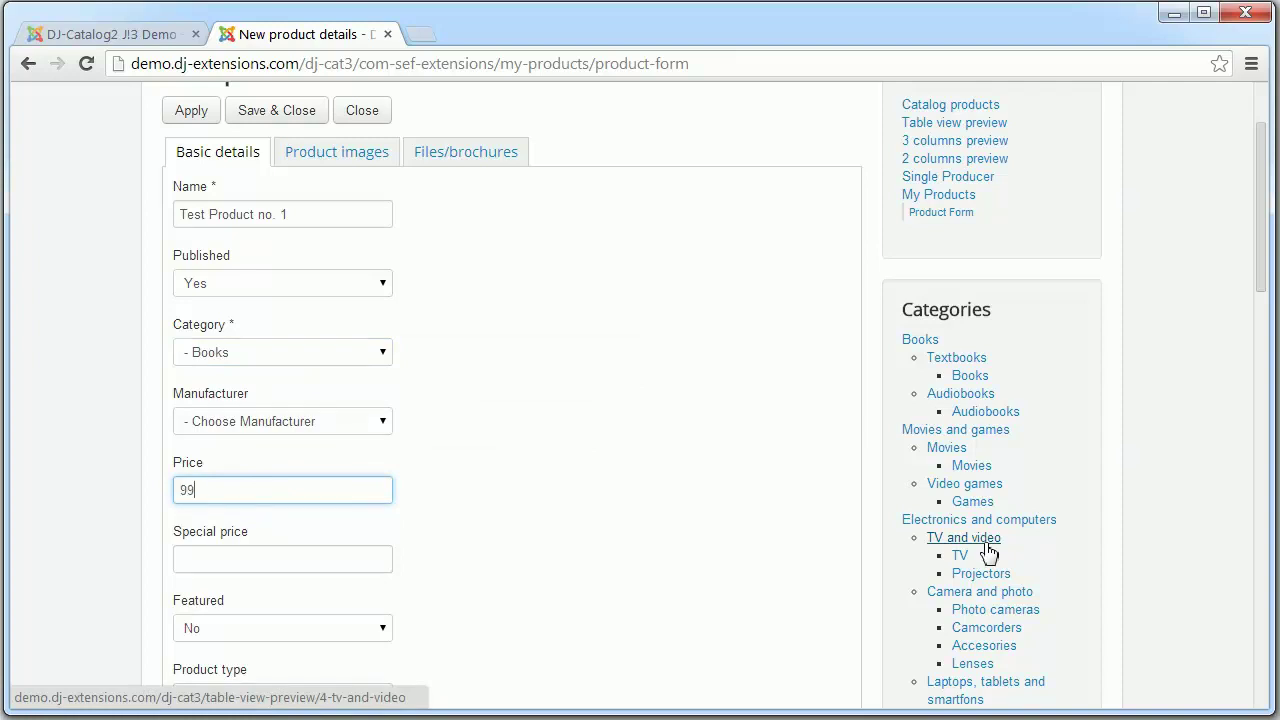
key(Tab)
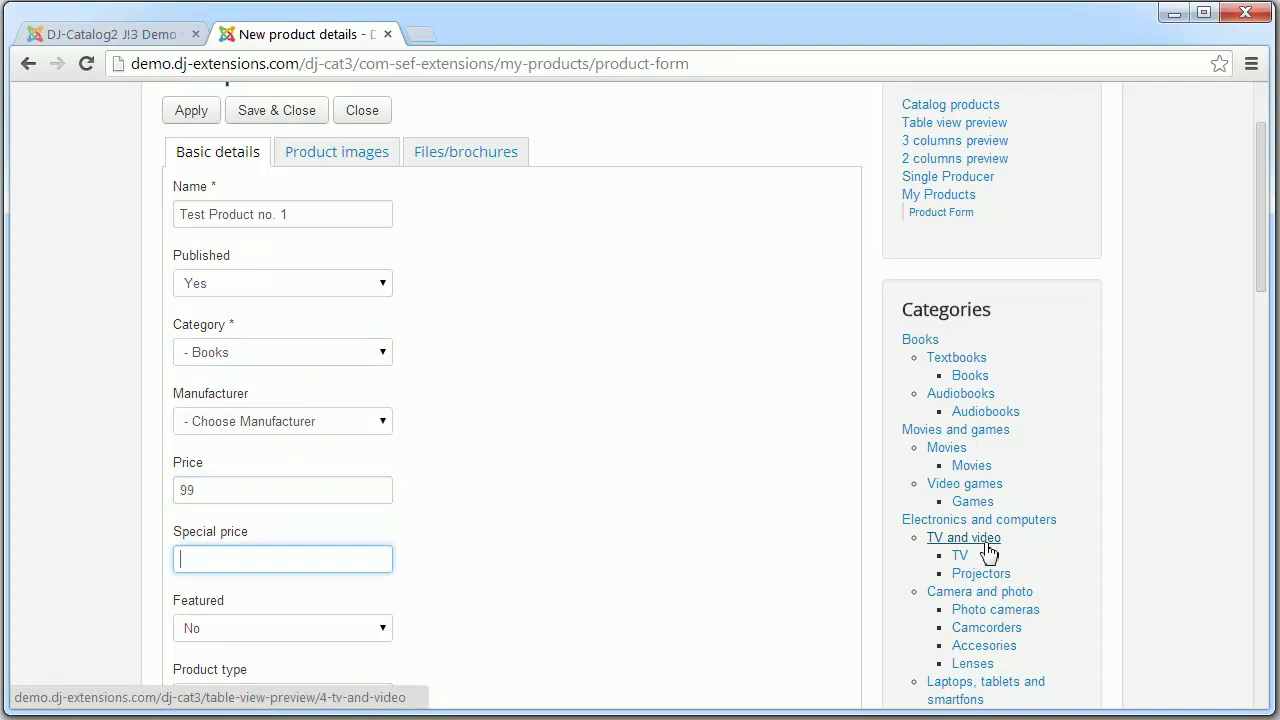
scroll(600, 477, down, 10)
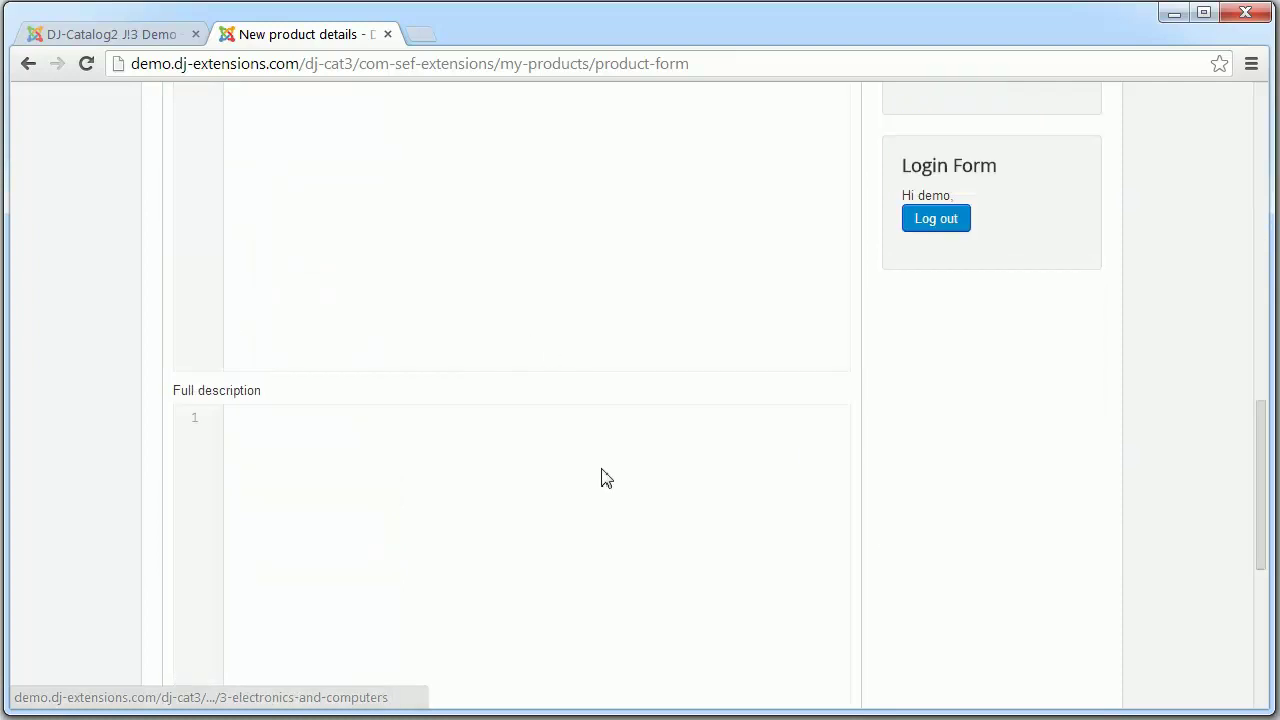
scroll(643, 471, up, 5)
- Write the short description 'Lorem ipsum dolor sit amet' and paste it into the full description
click(418, 326)
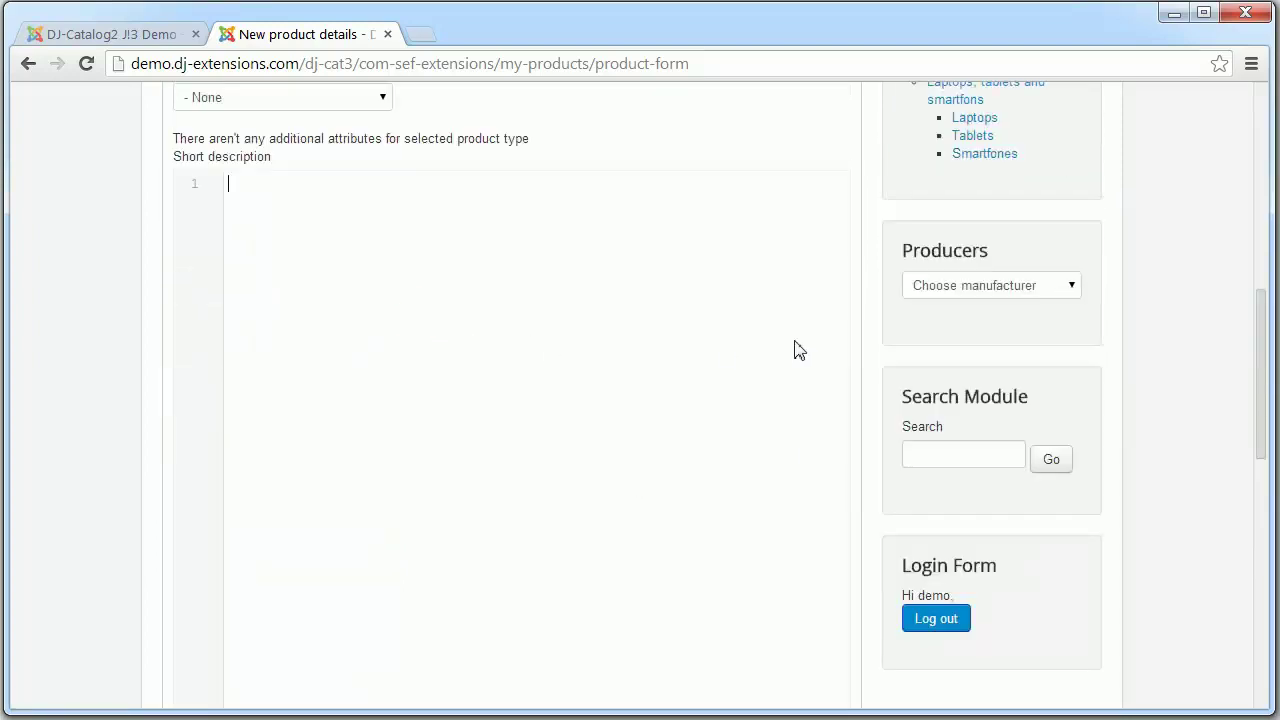
scroll(799, 385, up, 1)
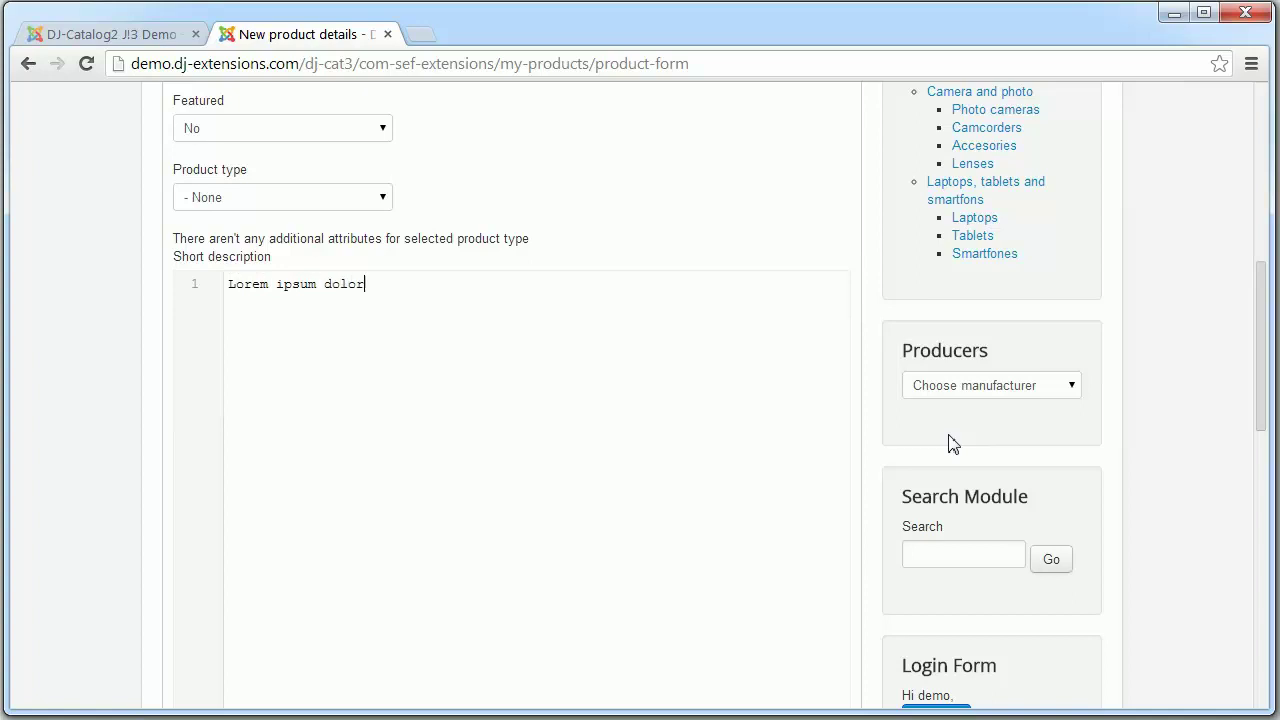
text(t ame)
key(ctrl+a)
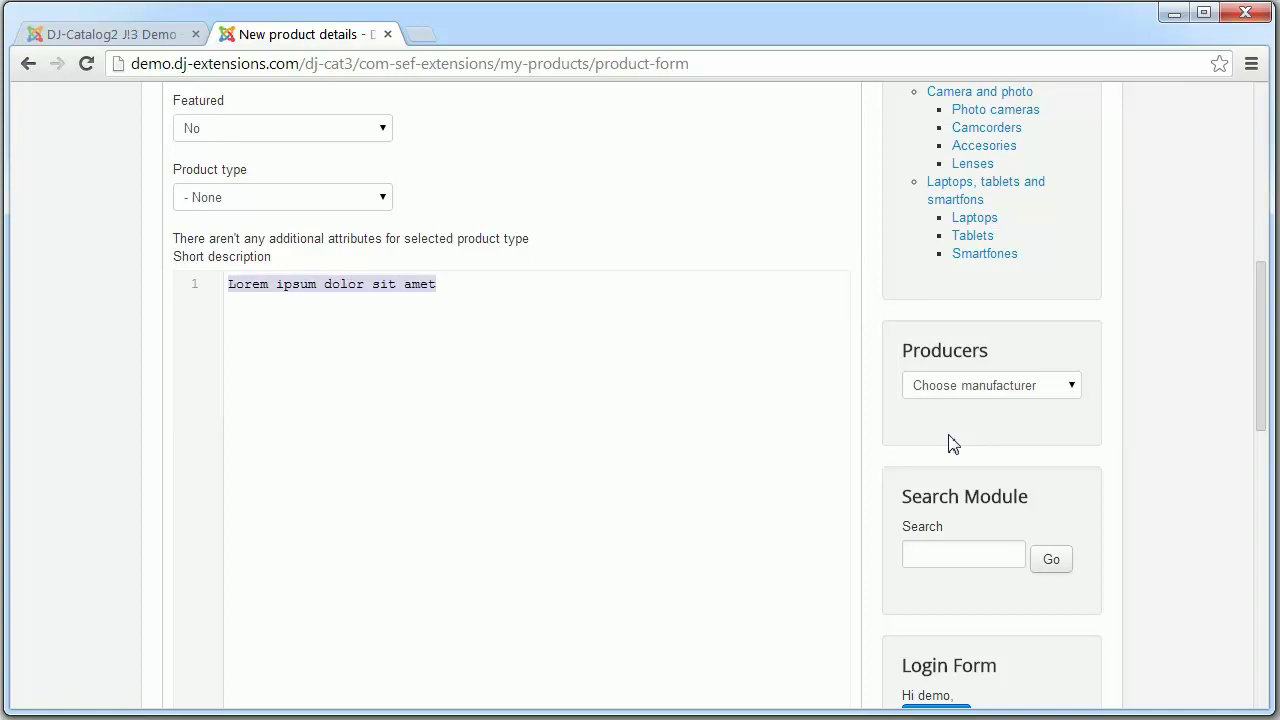
key(ctrl+c)
scroll(580, 557, down, 7)
click(437, 360)
key(ctrl+v)
scroll(700, 400, down, 5)
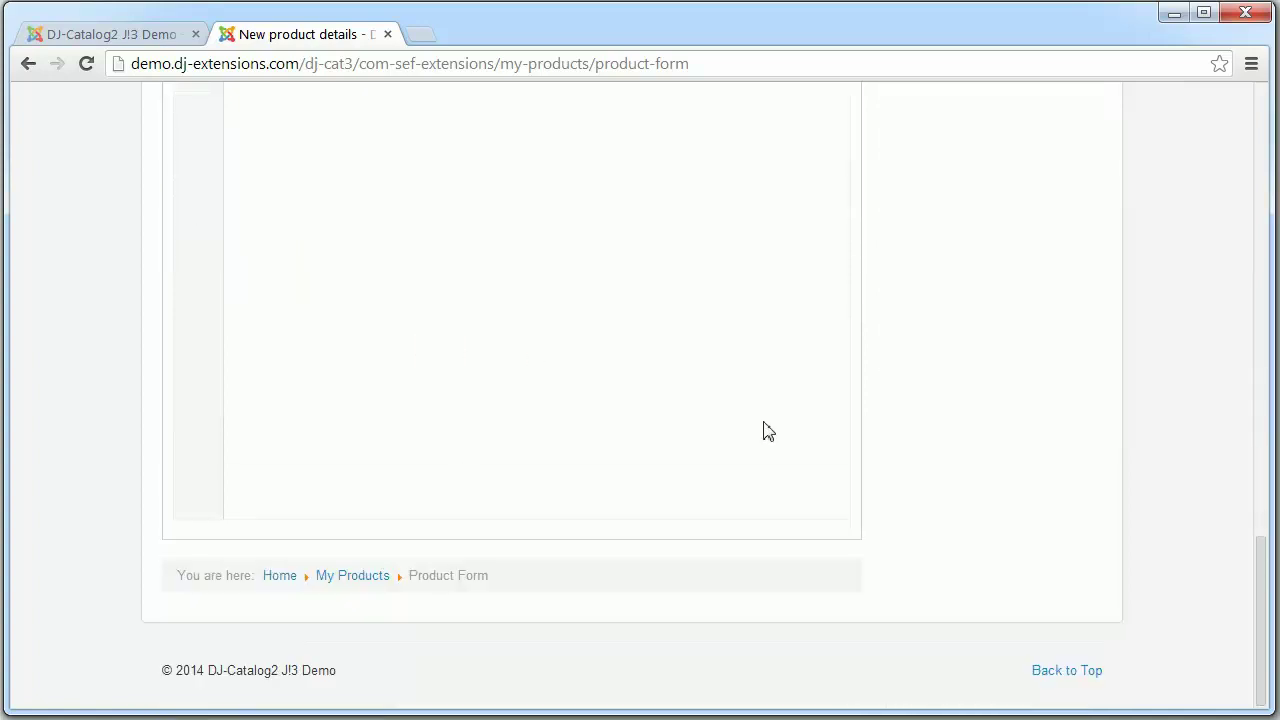
scroll(763, 429, up, 15)
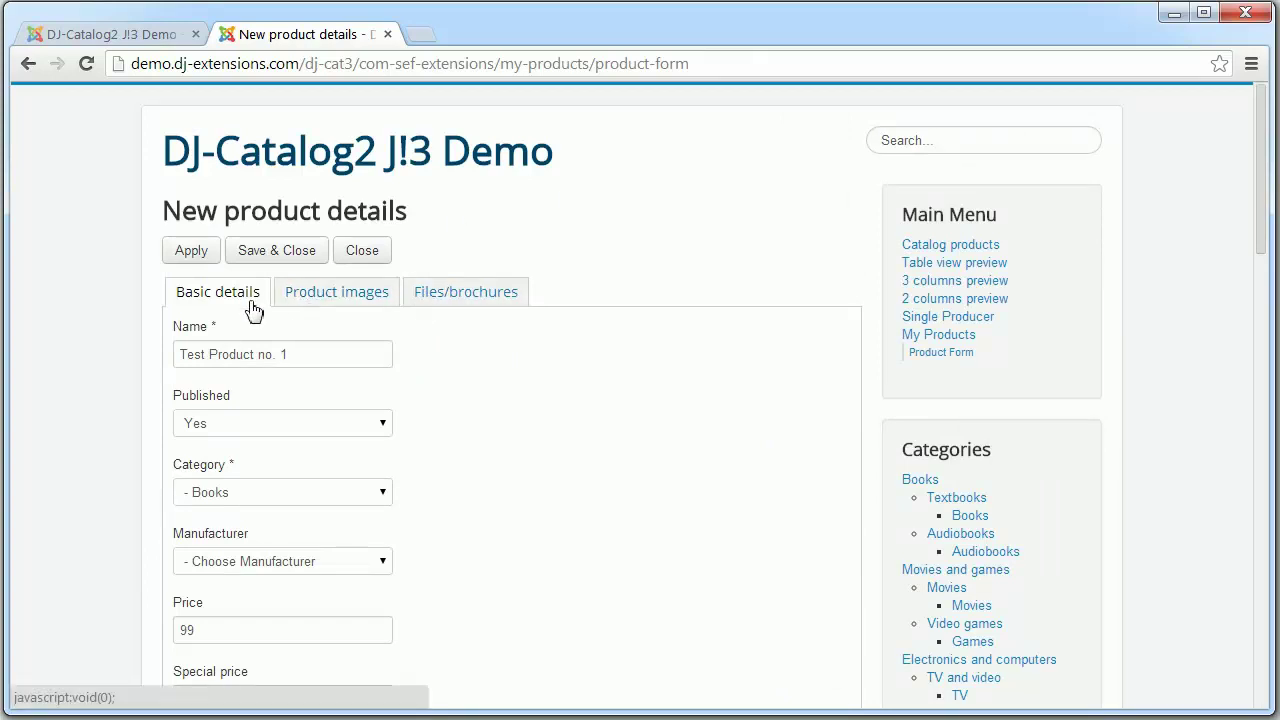
- Attach nature_0017.jpg from the hdwallpapers folder as Image #1 and apply to submit
click(337, 296)
click(232, 380)
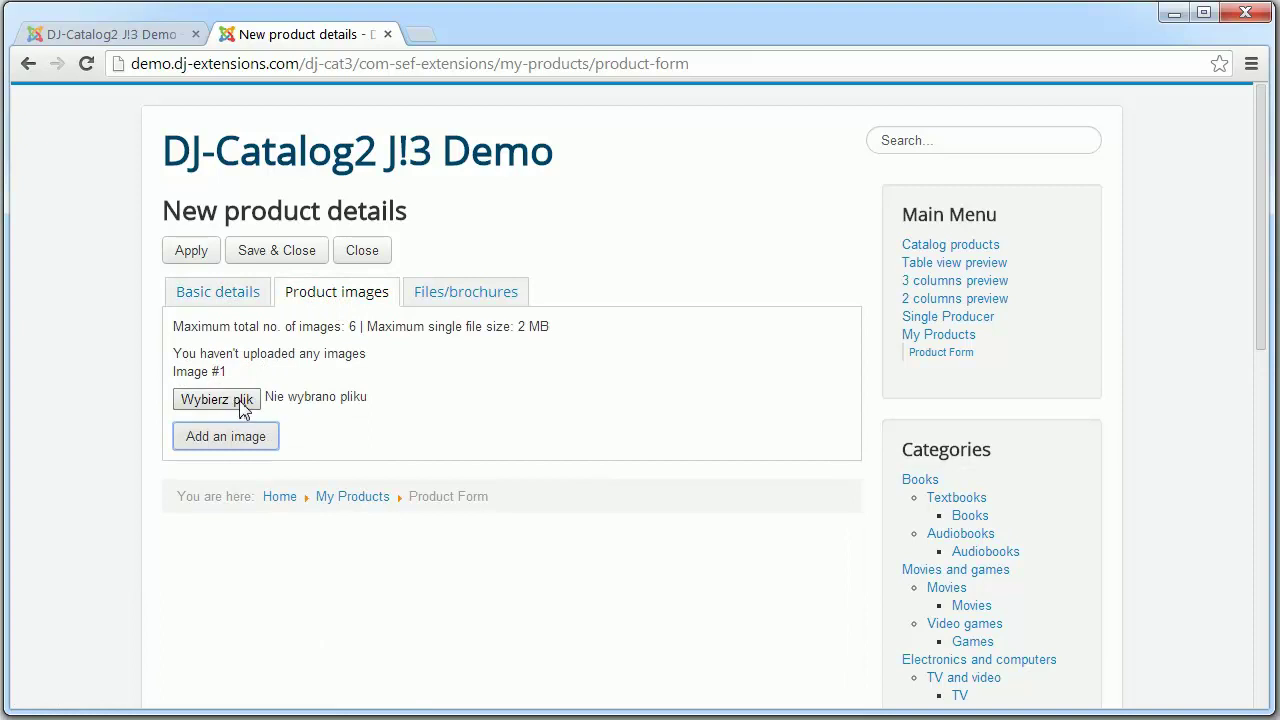
click(243, 406)
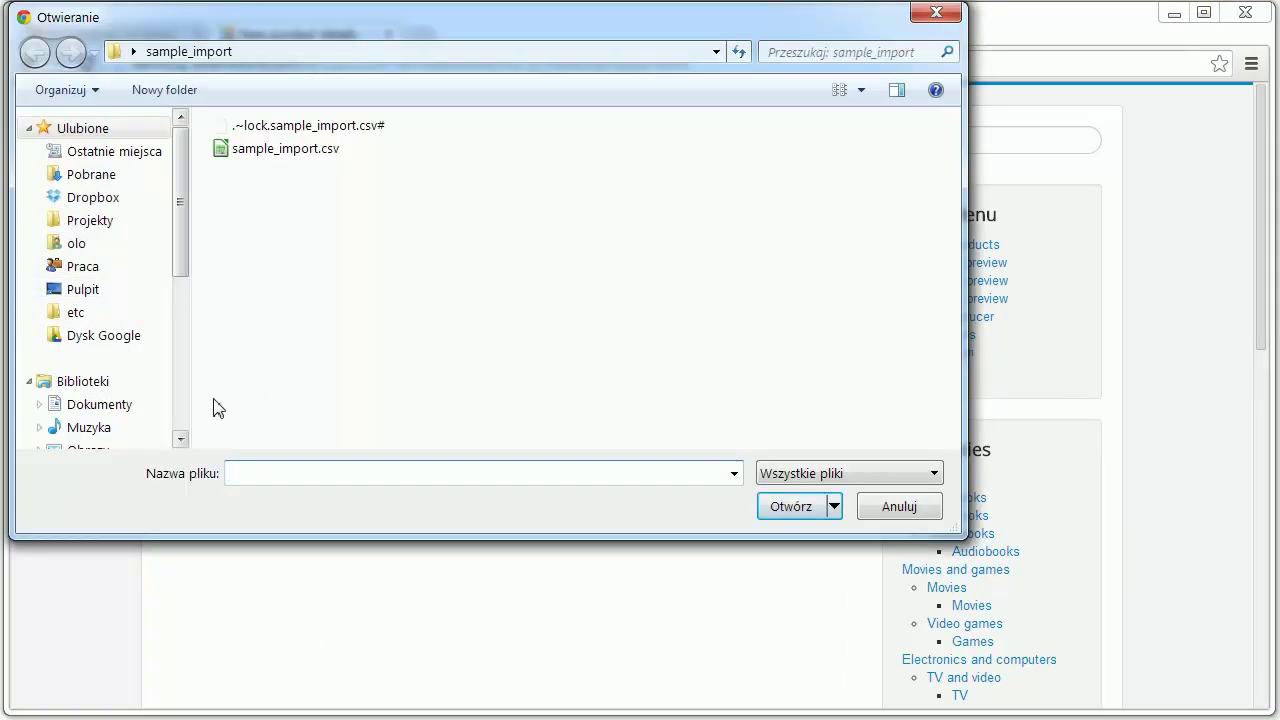
click(181, 439)
click(102, 421)
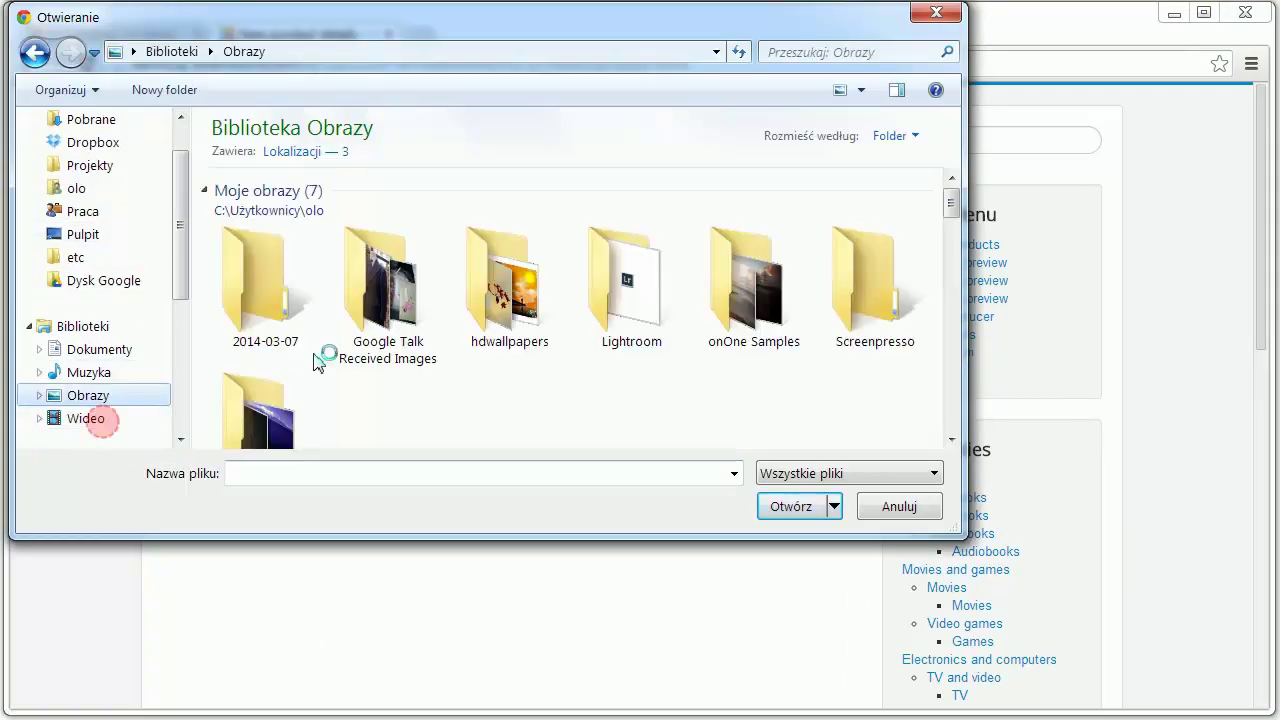
double_click(492, 285)
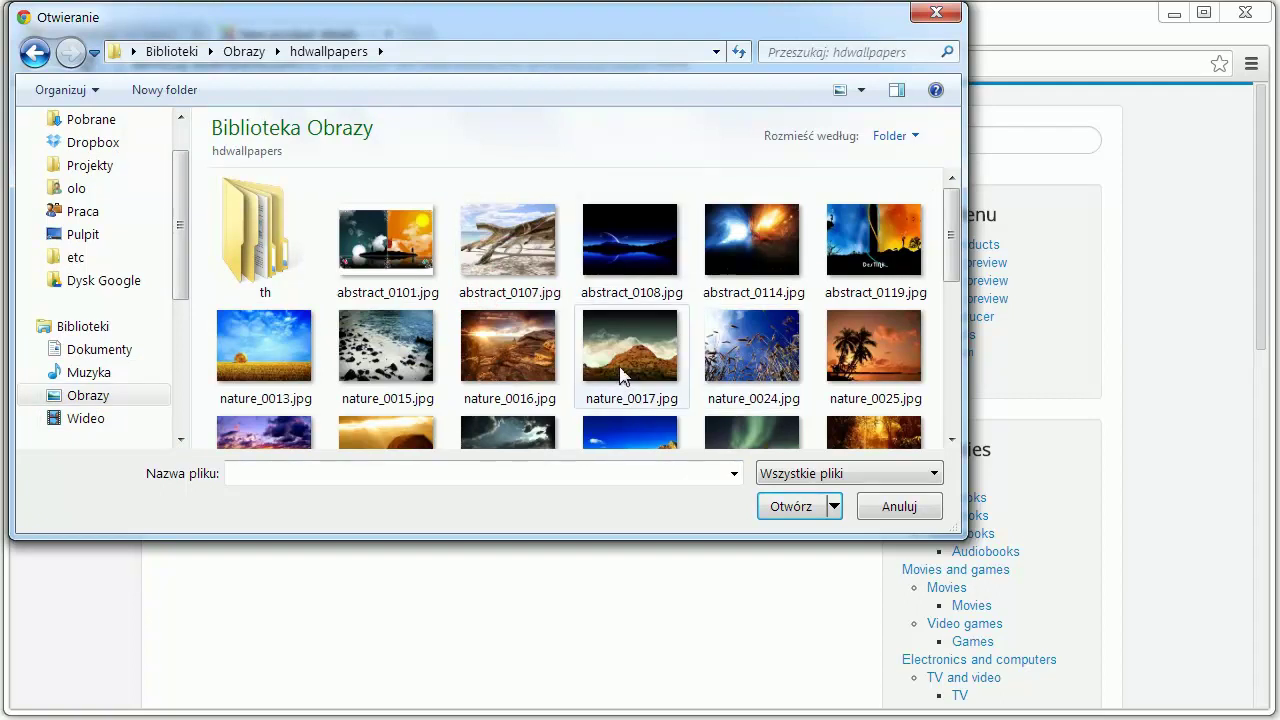
double_click(620, 375)
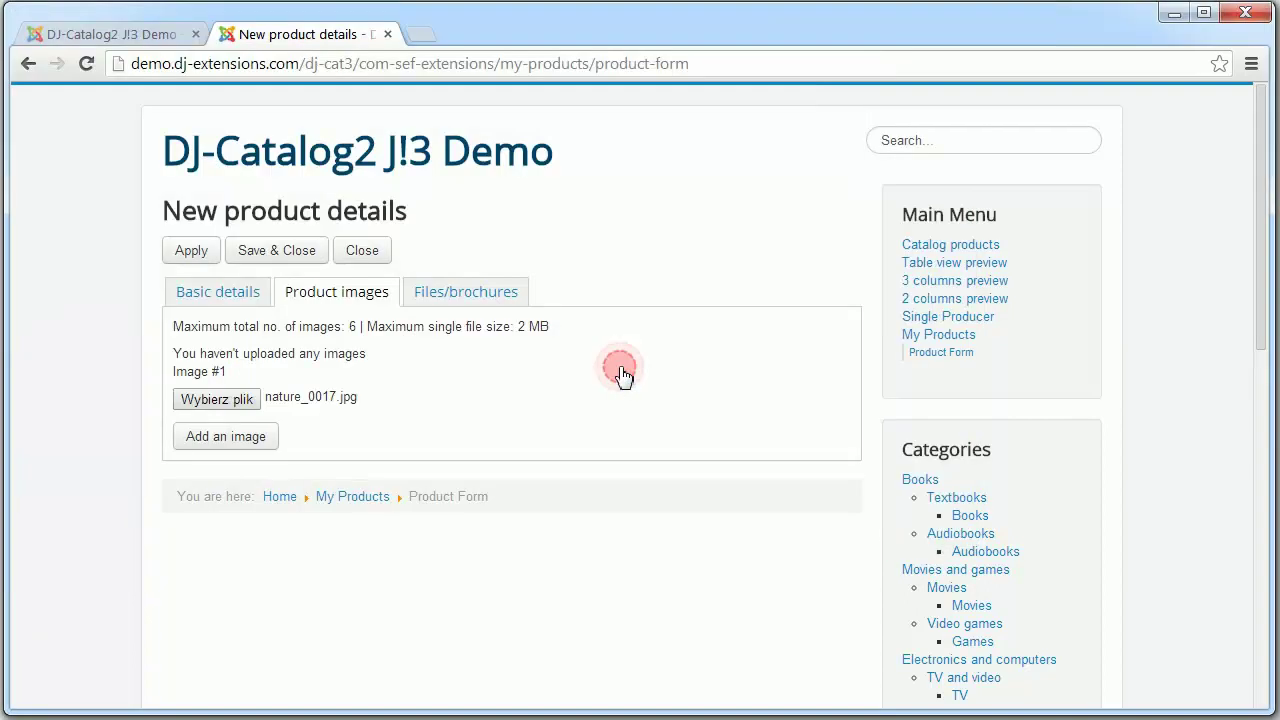
click(192, 252)
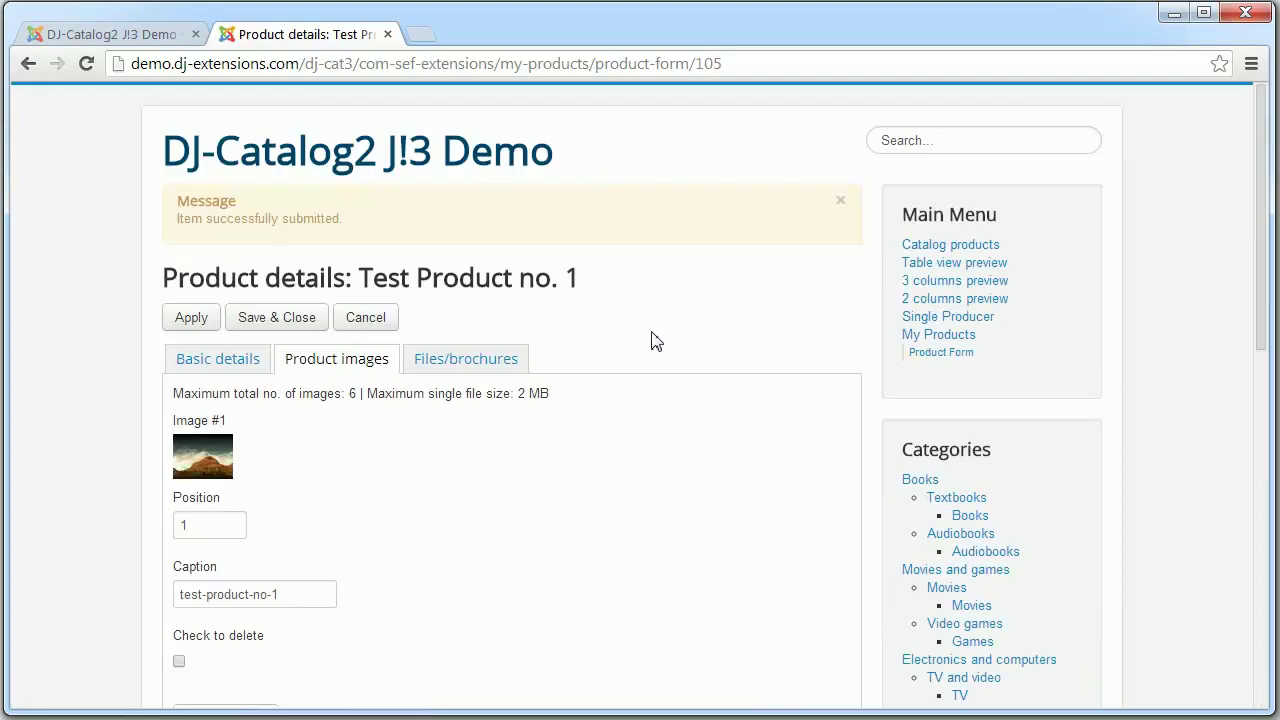
- Check the basic details, return to My Products, and open Test Product no. 1's page in a new tab
scroll(495, 415, down, 1)
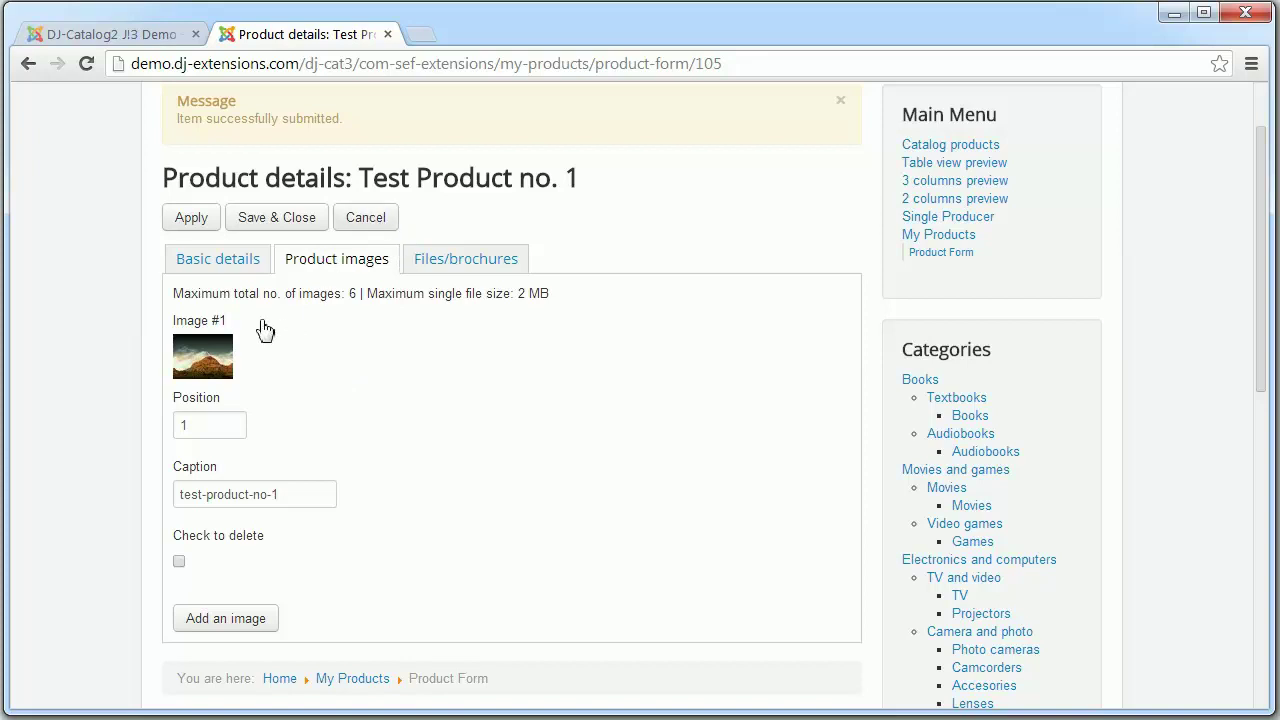
click(203, 259)
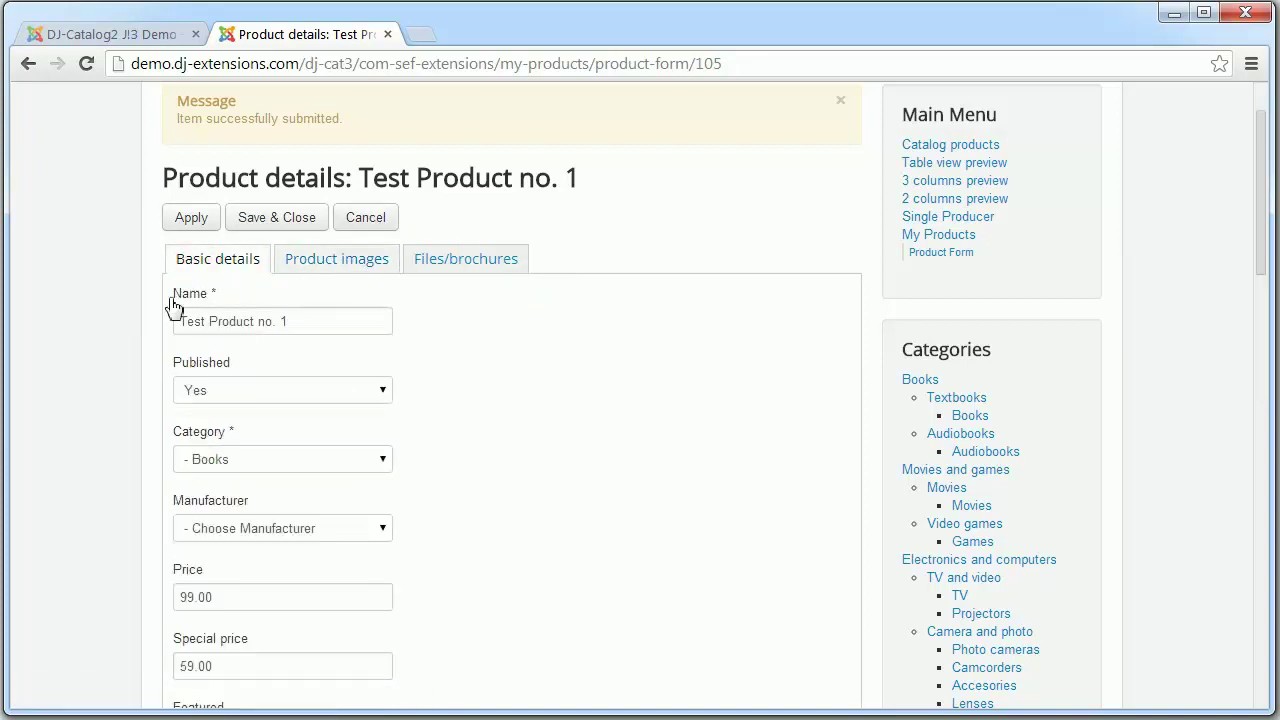
click(373, 222)
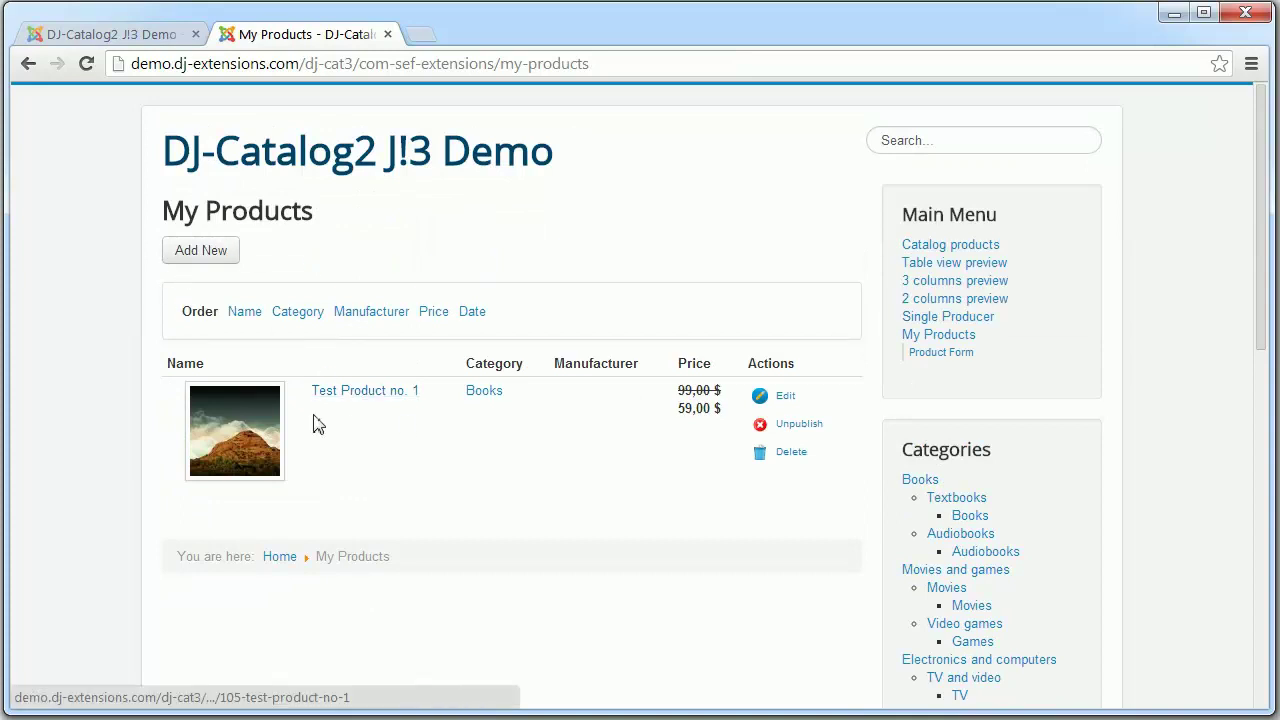
middle_click(372, 398)
click(502, 37)
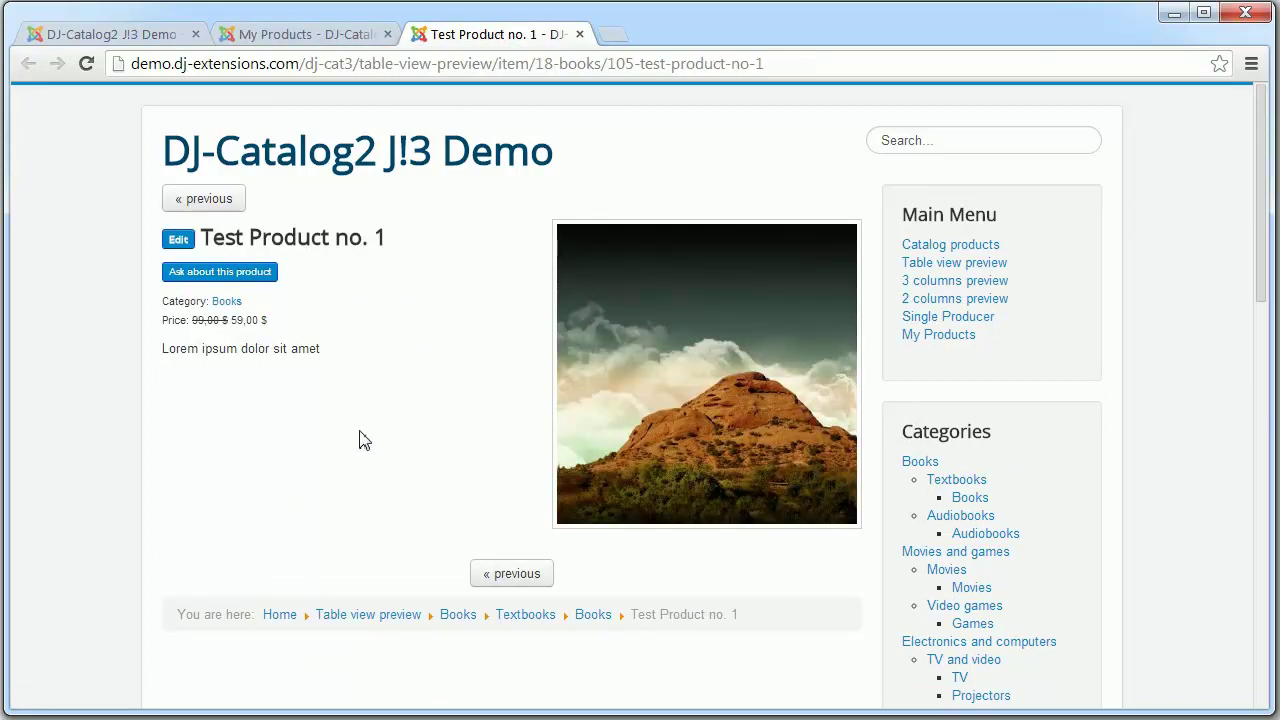
click(305, 458)
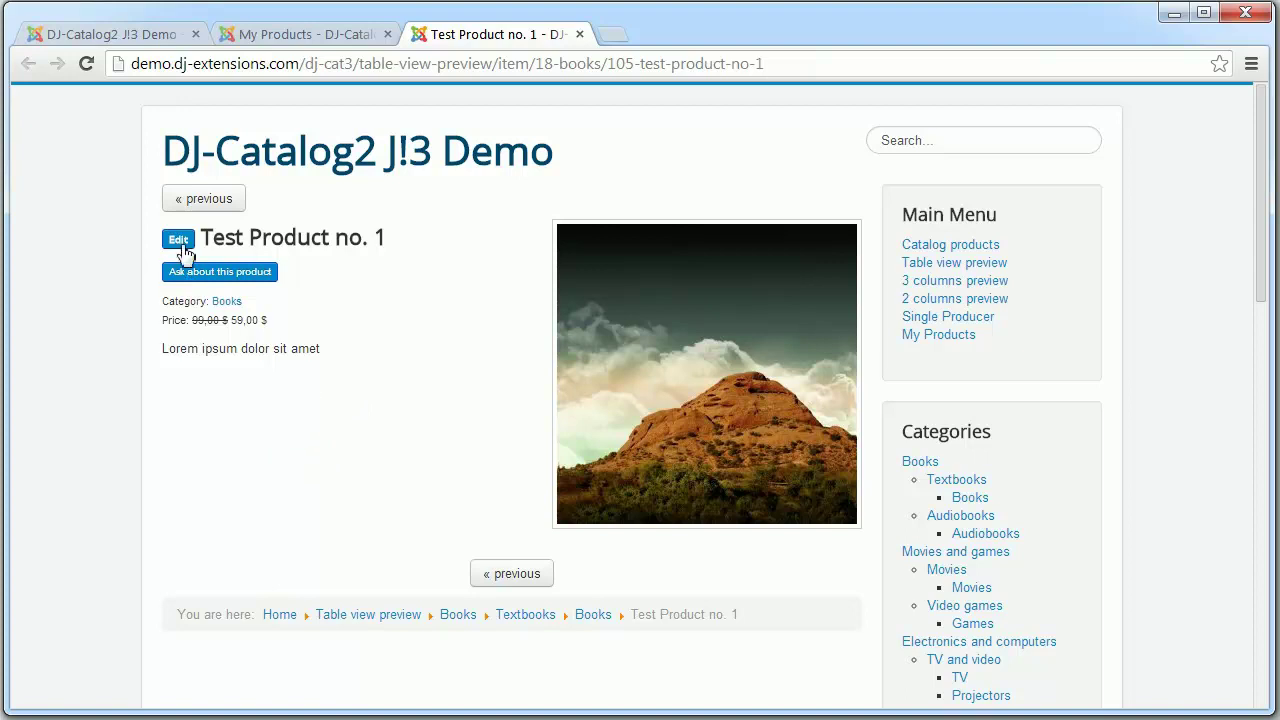